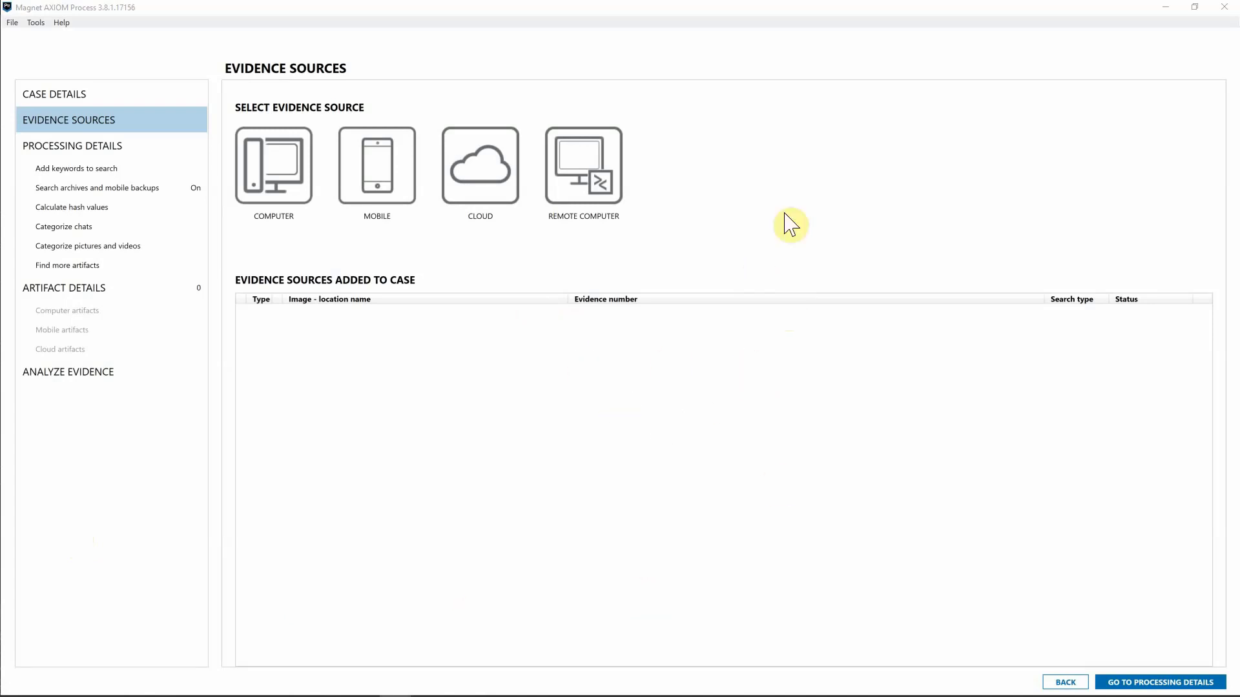
# Delete the 2020-01-10 and 2020-01-13 remote agents, keeping the 2020-01-19 one, and begin a new agent.
pyautogui.click(614, 188)
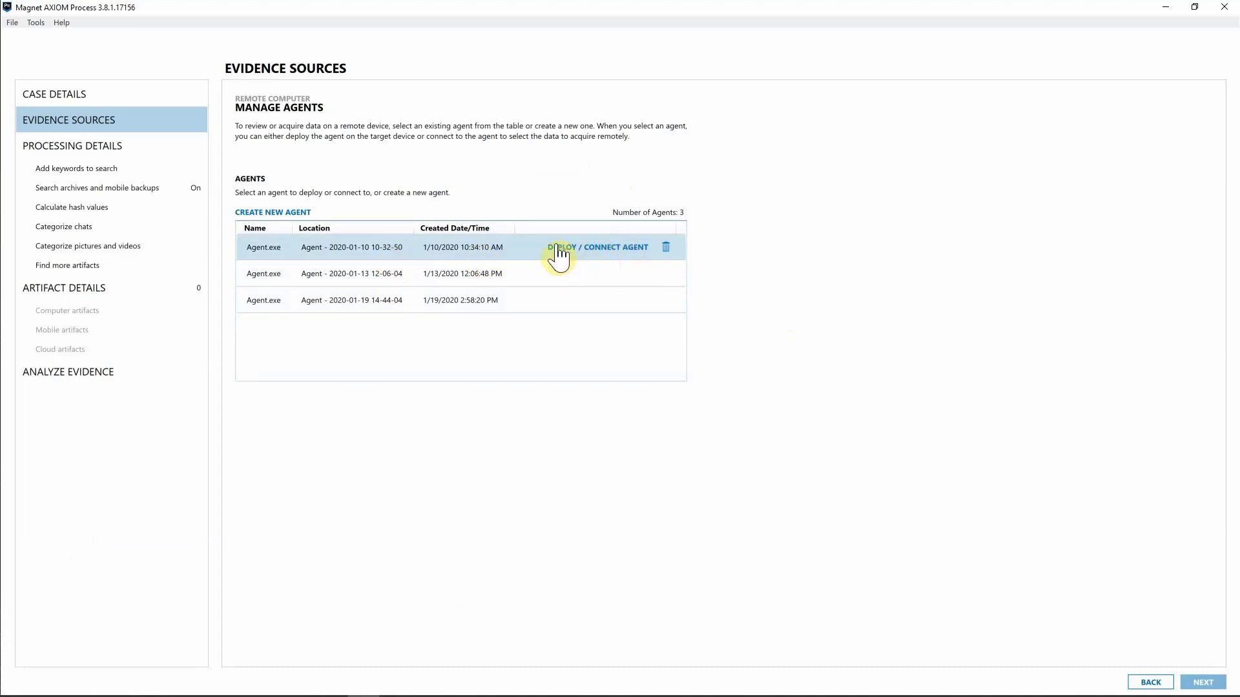
pyautogui.click(665, 248)
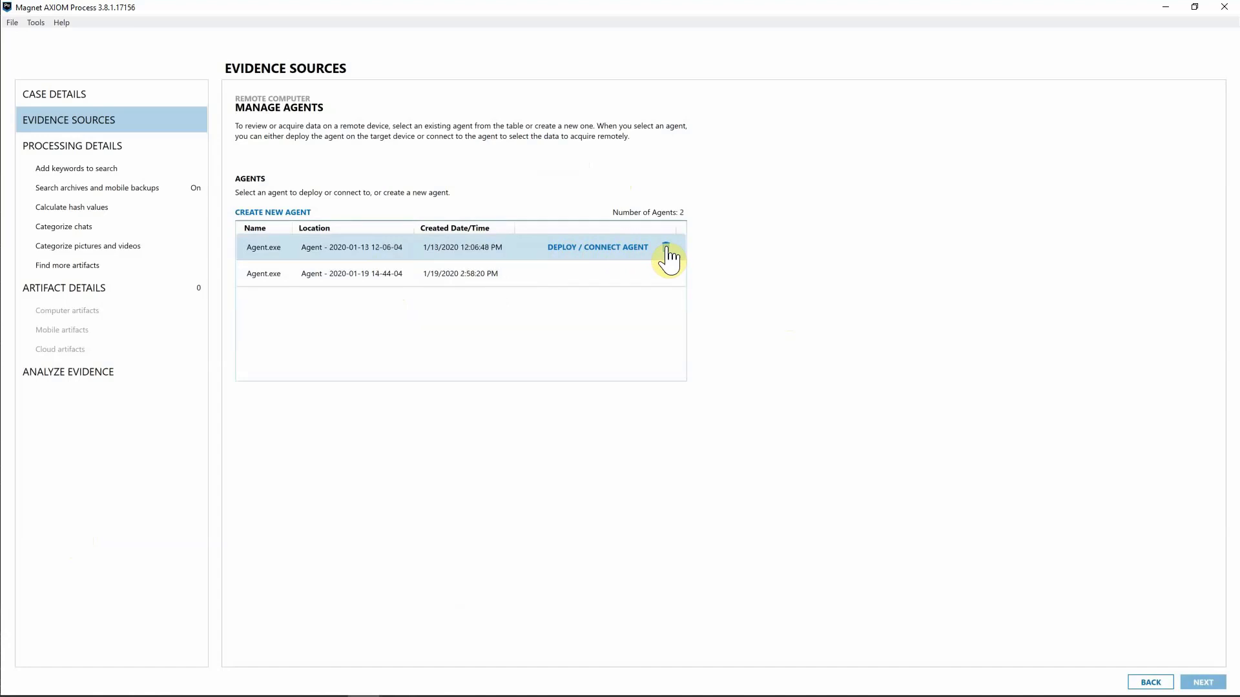
pyautogui.click(666, 249)
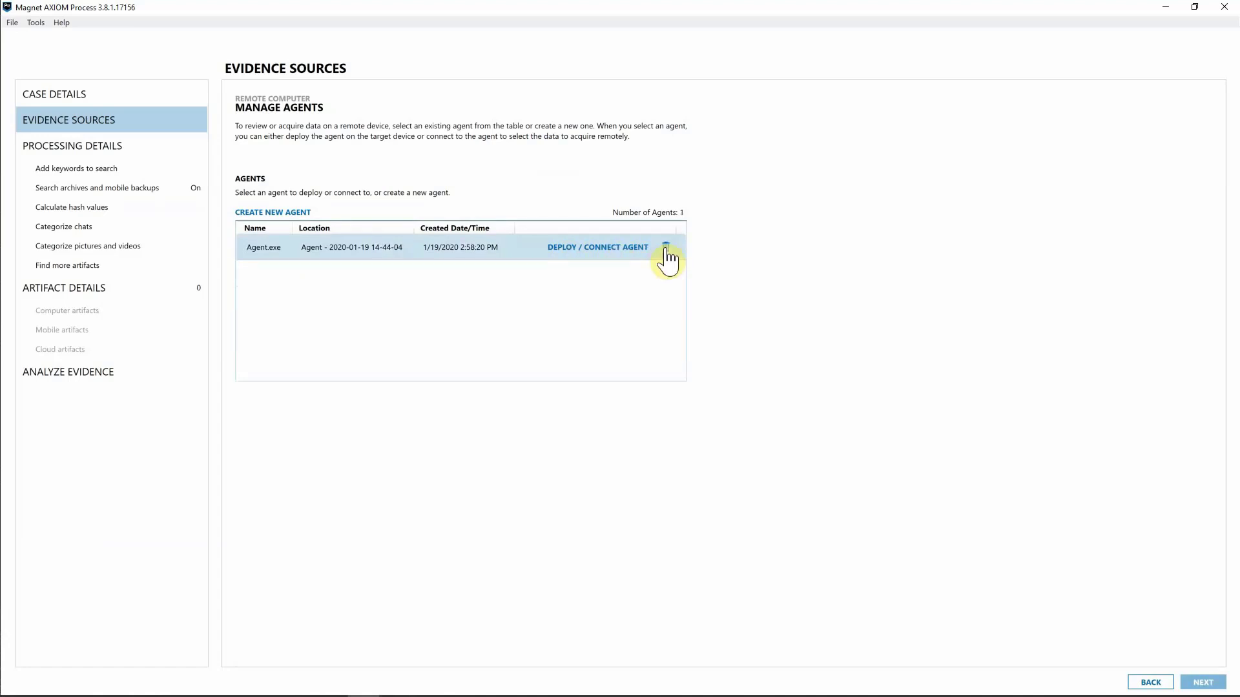
pyautogui.click(291, 213)
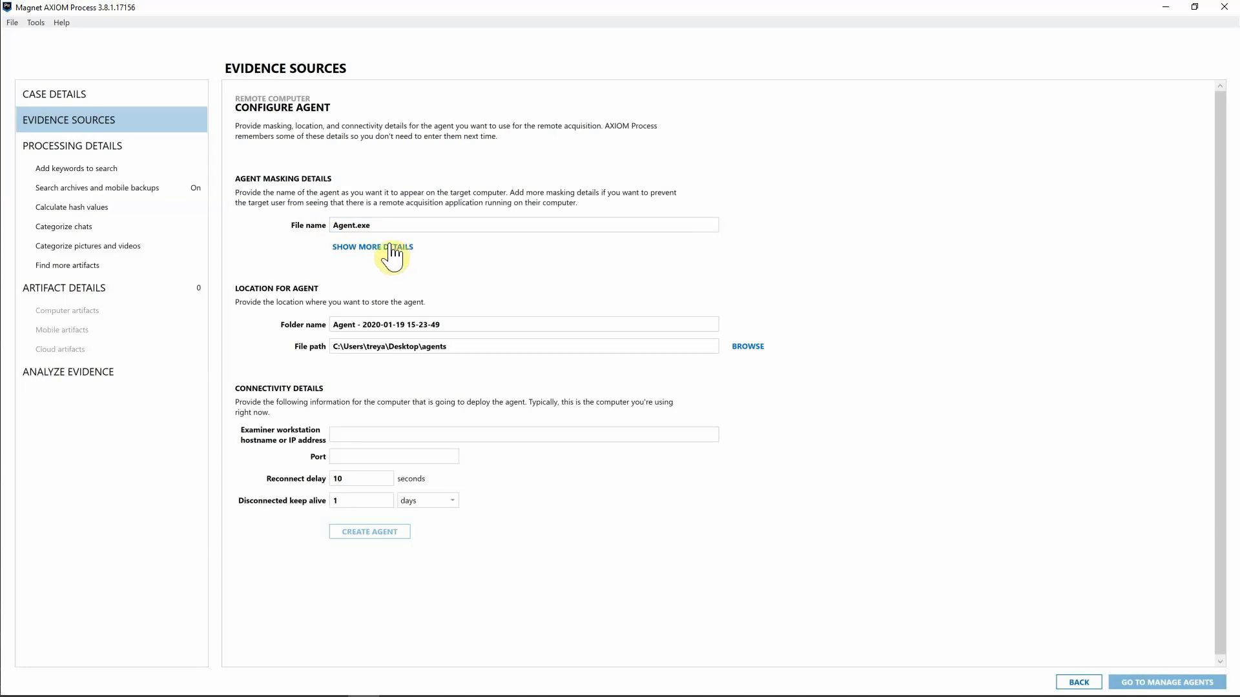
pyautogui.click(346, 223)
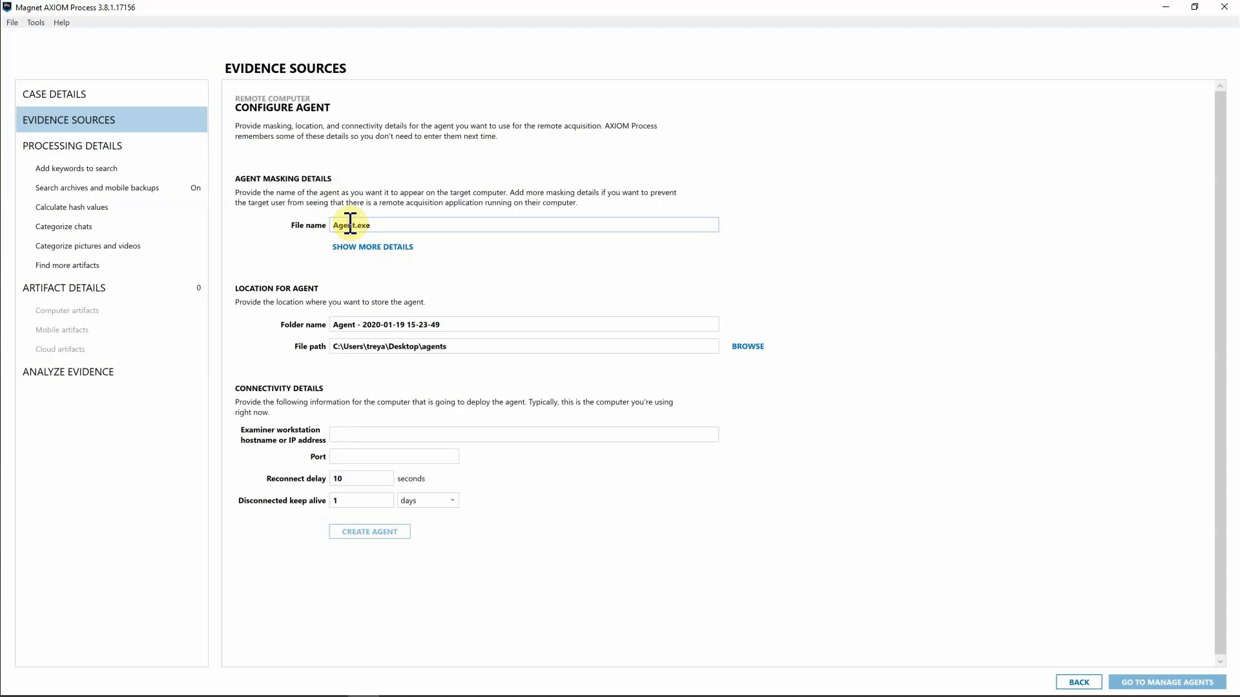
pyautogui.moveTo(353, 225); pyautogui.dragTo(369, 226)
pyautogui.click(383, 226)
pyautogui.click(374, 249)
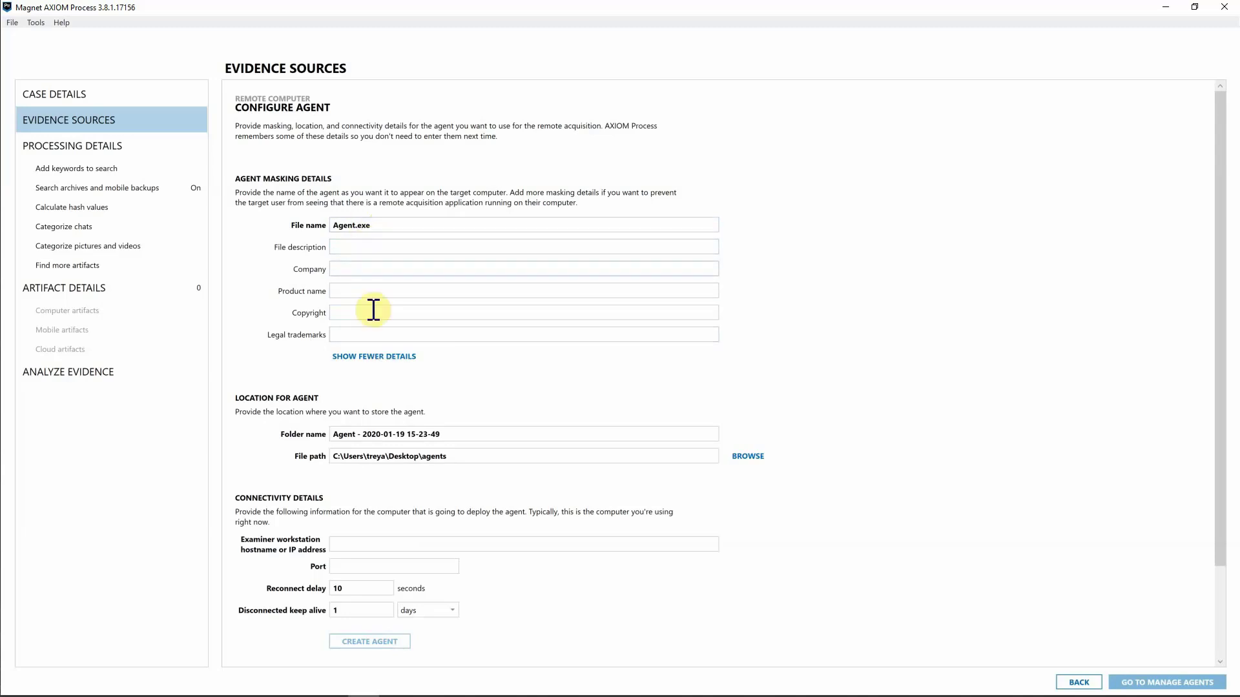
pyautogui.click(409, 365)
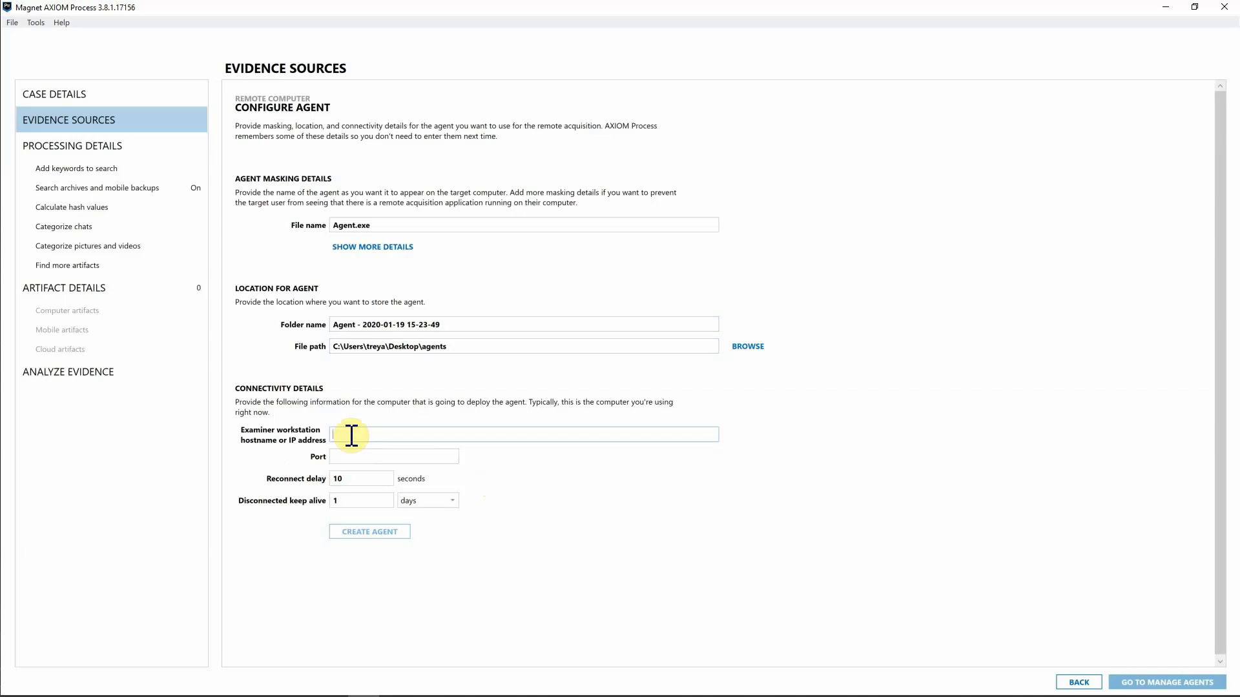
# Enter examiner workstation address 192.168.56.1 and port 4321 in the agent form.
pyautogui.write('192.168.56.1')
pyautogui.click(362, 457)
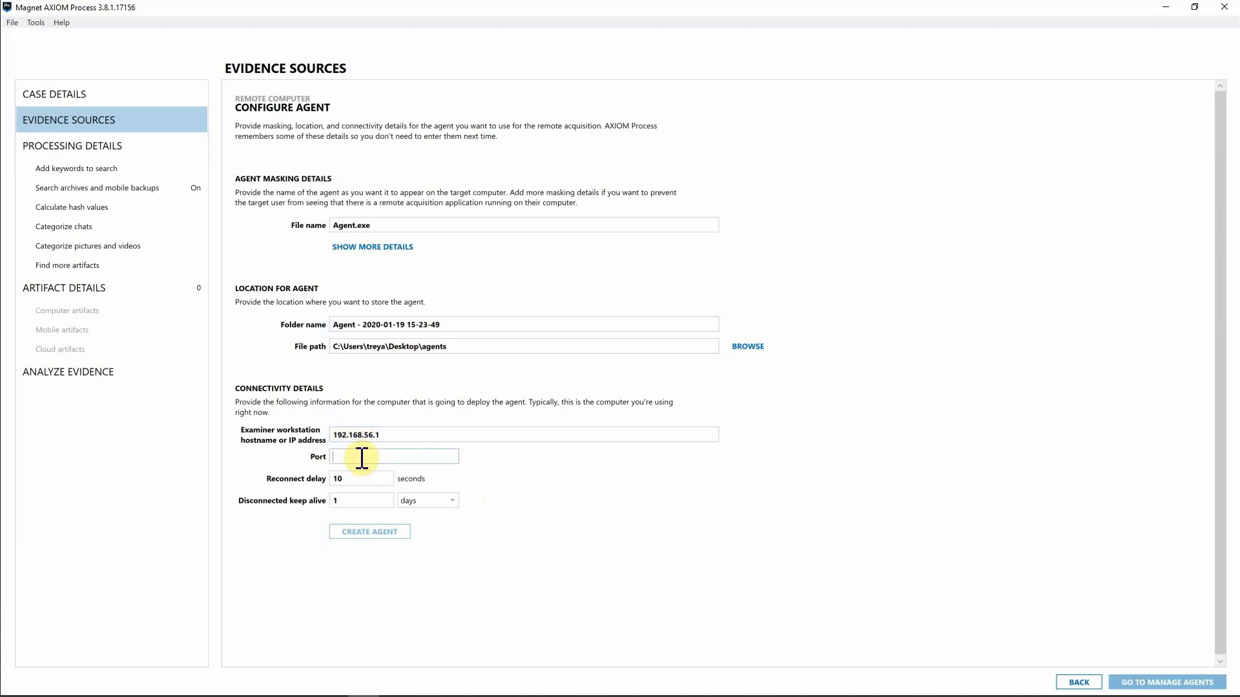
pyautogui.write('4321')
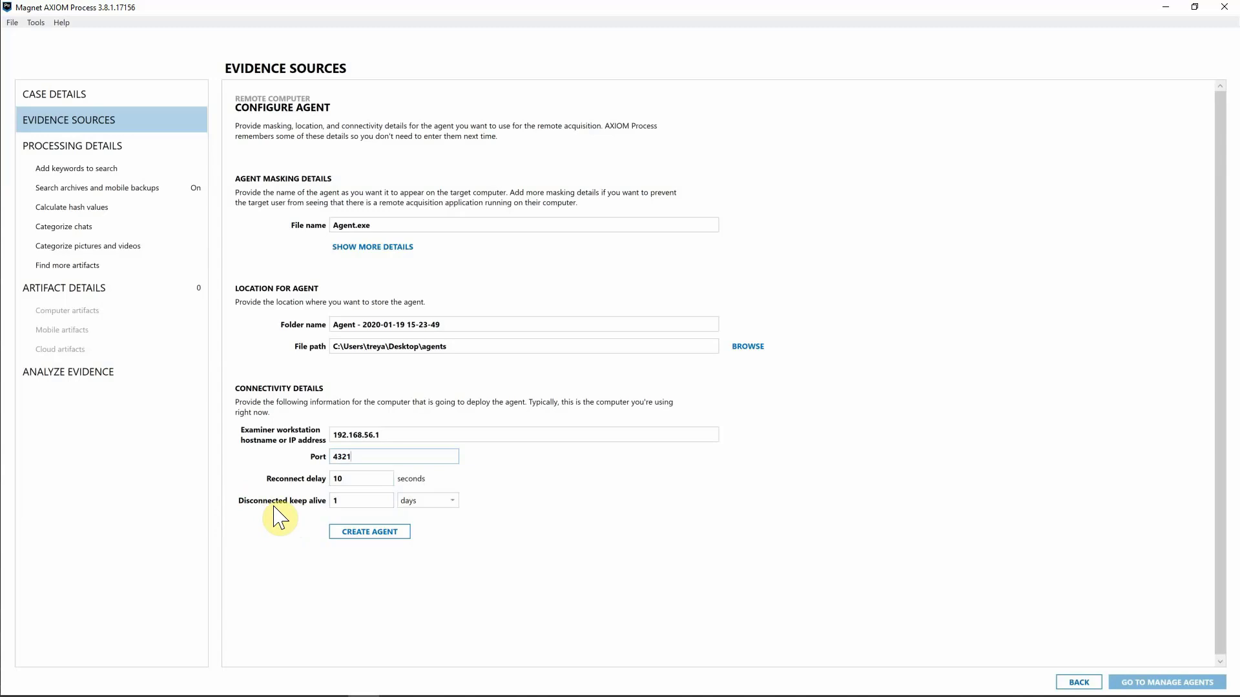
pyautogui.click(419, 502)
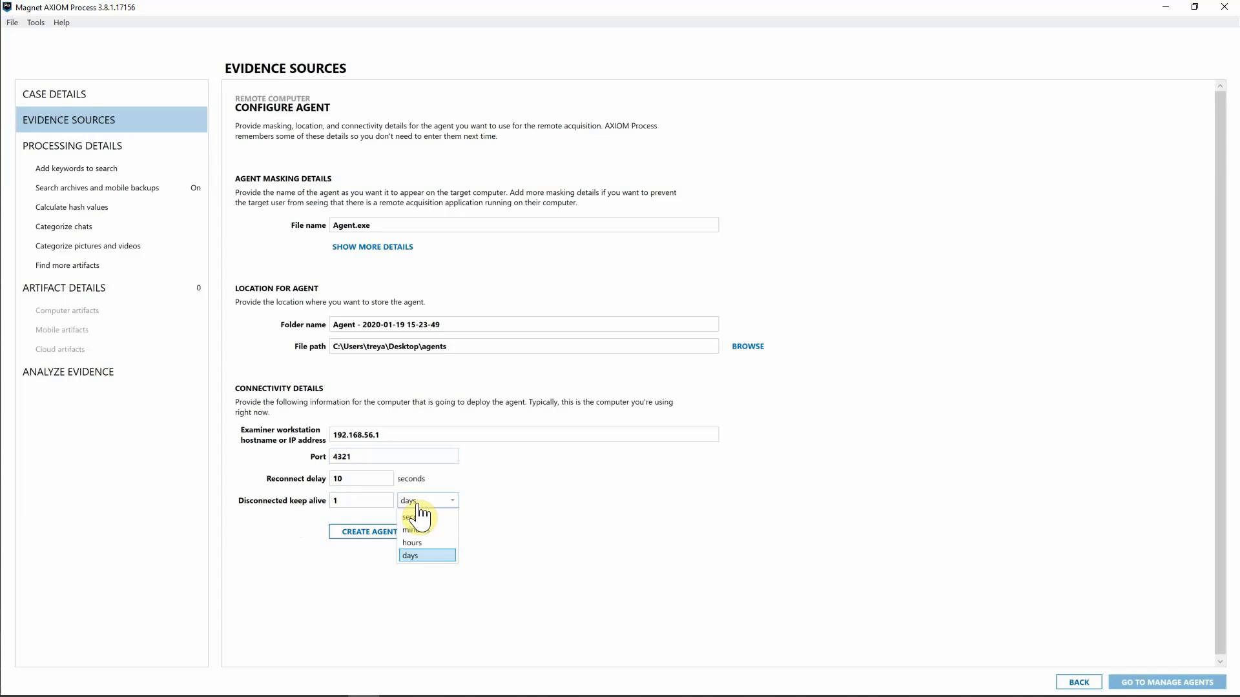
# Set a 3-day disconnected keep-alive, correct the port to 4321, and create the agent.
pyautogui.doubleClick(364, 500)
pyautogui.write('3')
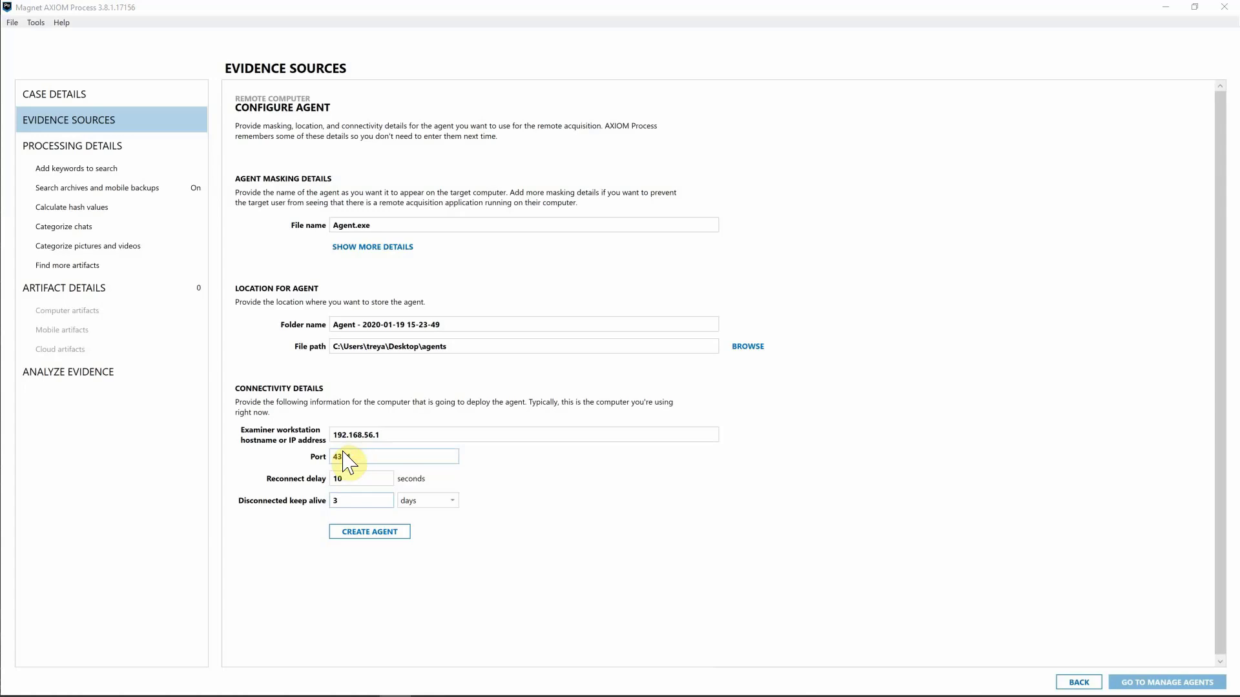
pyautogui.write('21')
pyautogui.click(375, 535)
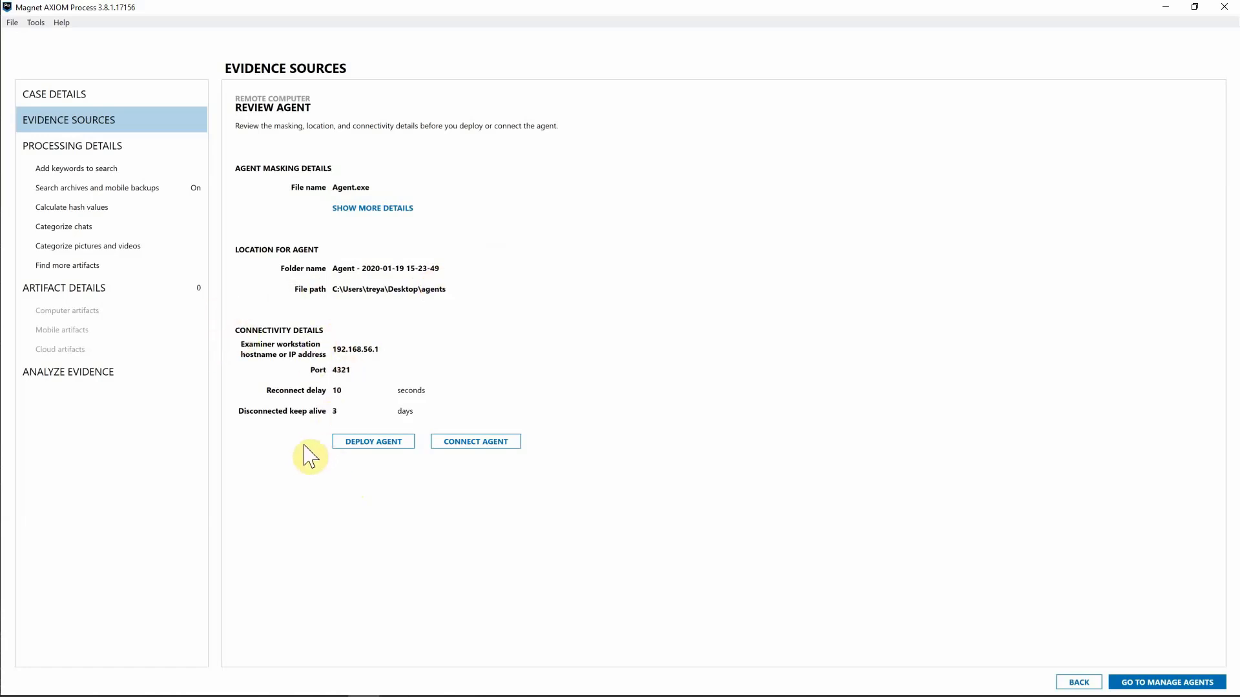
# Enter remote computer IP 192.168.56.101 with the target account's user name and password.
pyautogui.click(361, 446)
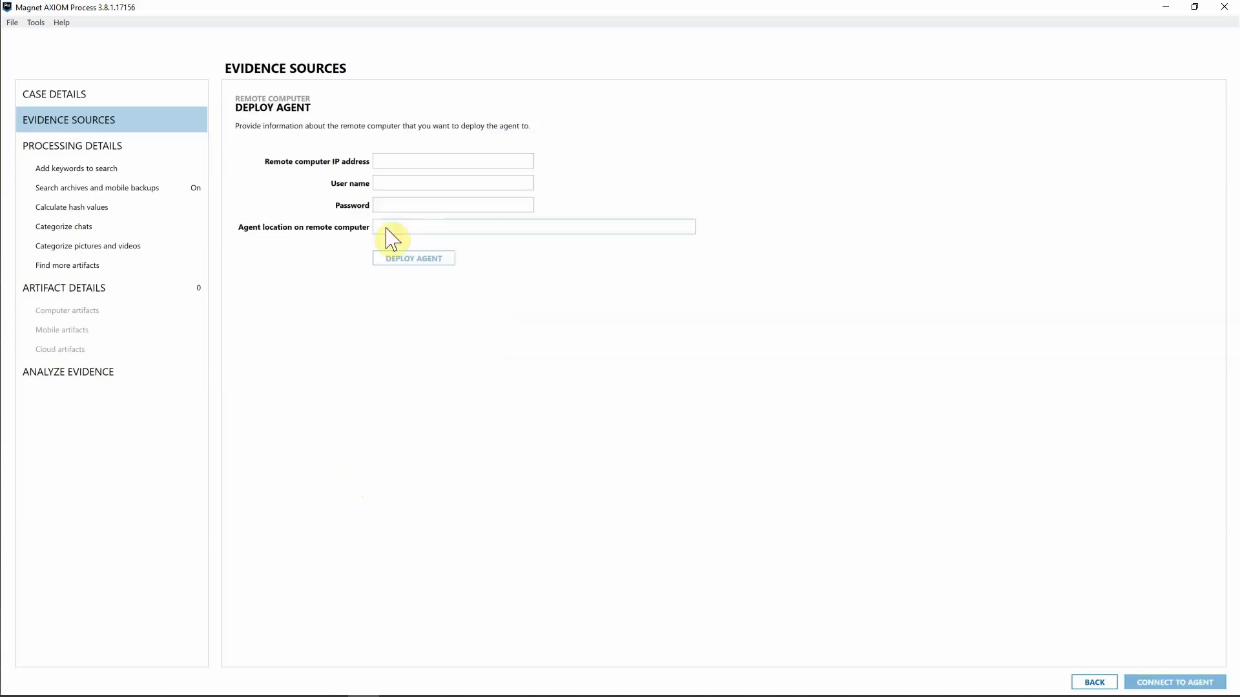
pyautogui.click(399, 164)
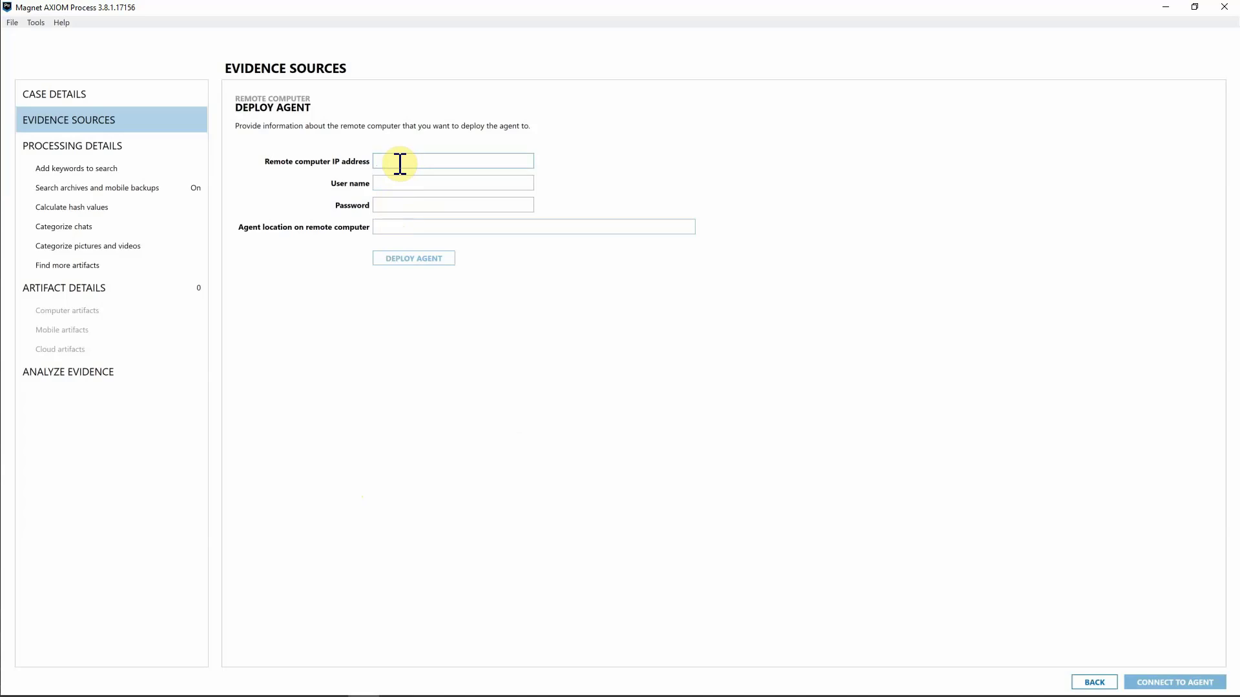
pyautogui.write('192.168.56.101')
pyautogui.press('Tab')
pyautogui.write('Target')
pyautogui.click(431, 205)
pyautogui.write('Password1')
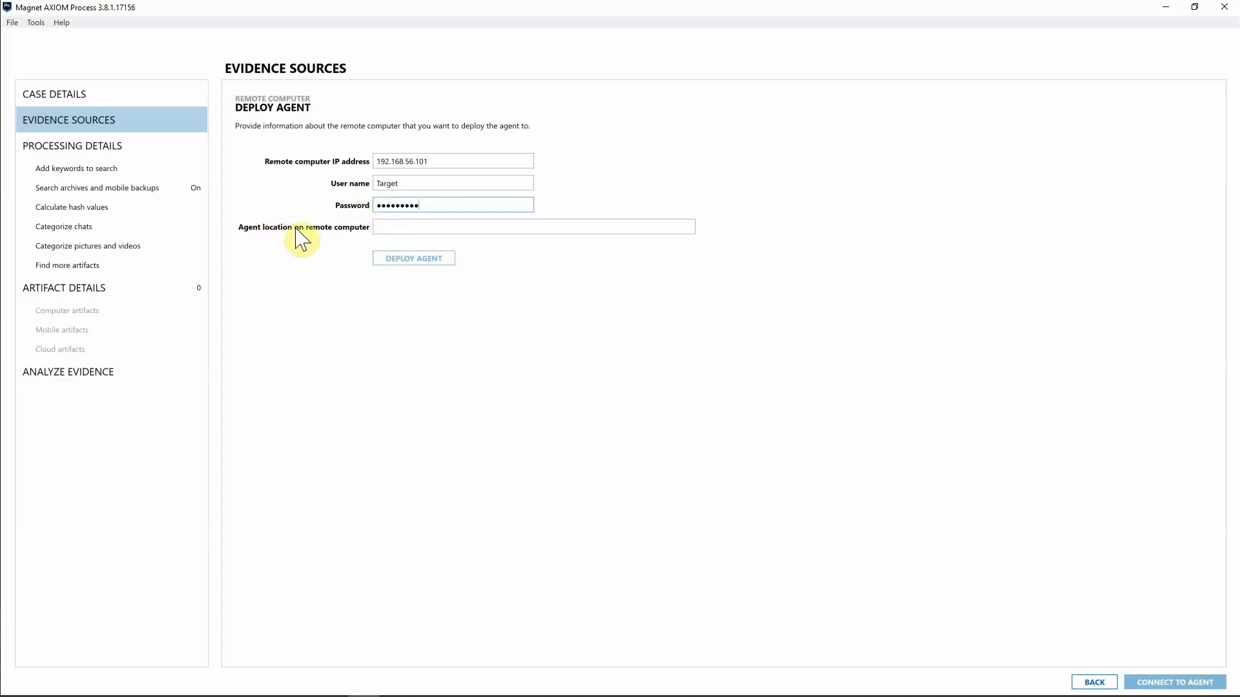
# Set the agent location to c:\, deploy the agent, and connect to it.
pyautogui.click(398, 227)
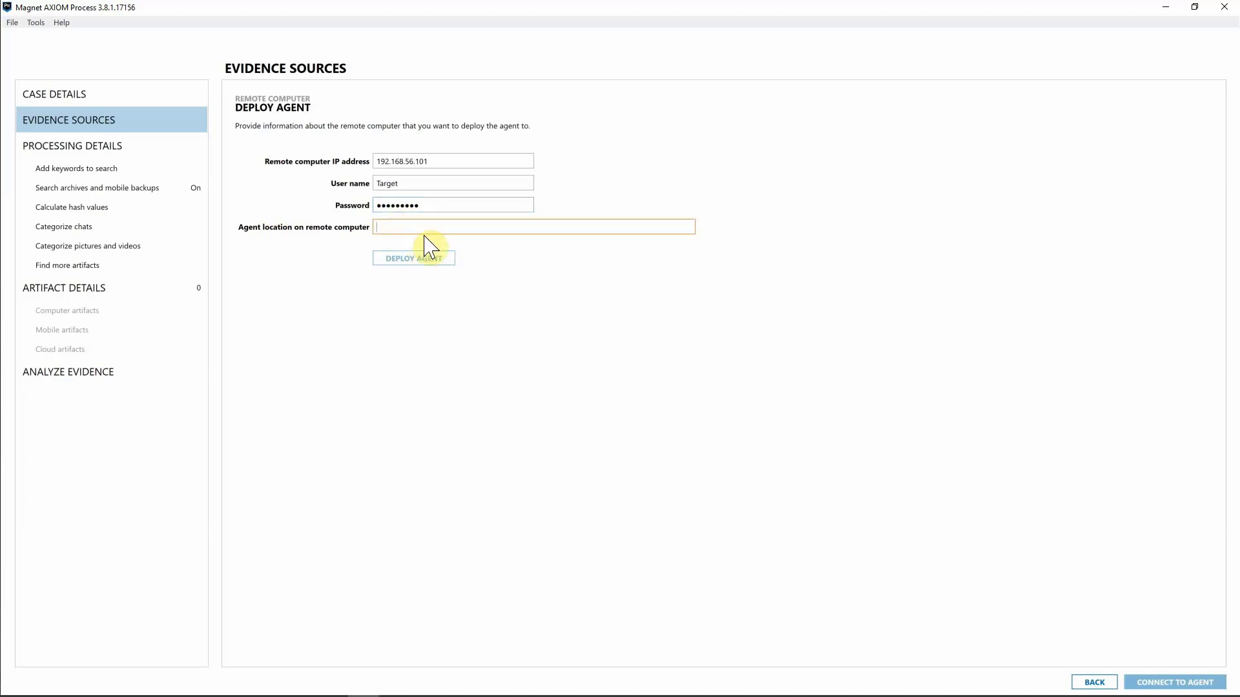
pyautogui.write('c:\\')
pyautogui.click(432, 262)
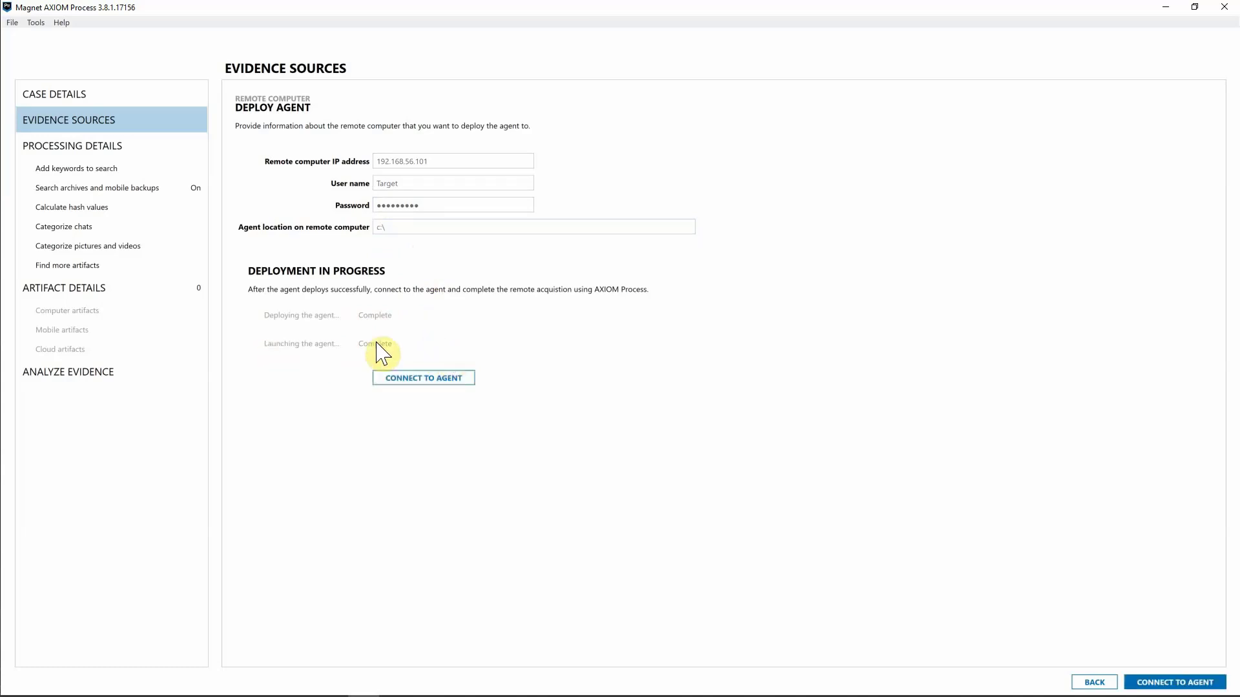
pyautogui.click(396, 386)
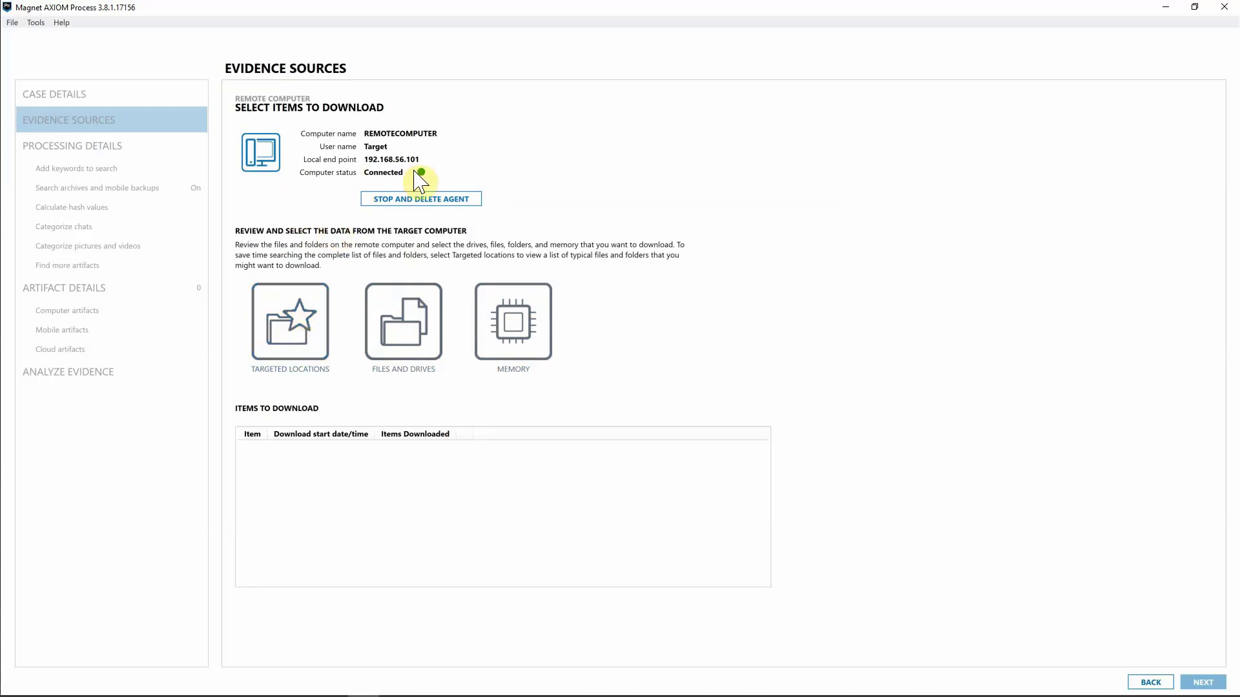
# Open the Targeted Locations list for the connected remote computer.
pyautogui.click(292, 326)
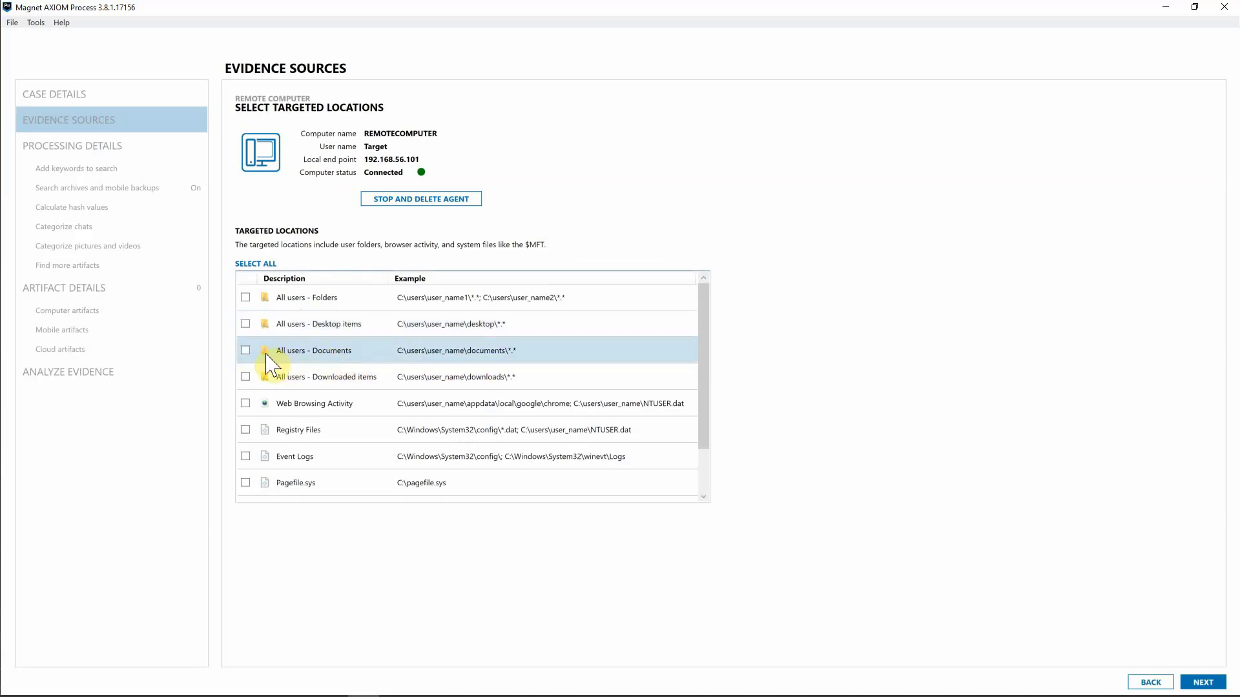
# Check All users - Downloaded items and All users - Desktop items, then download them.
pyautogui.click(245, 377)
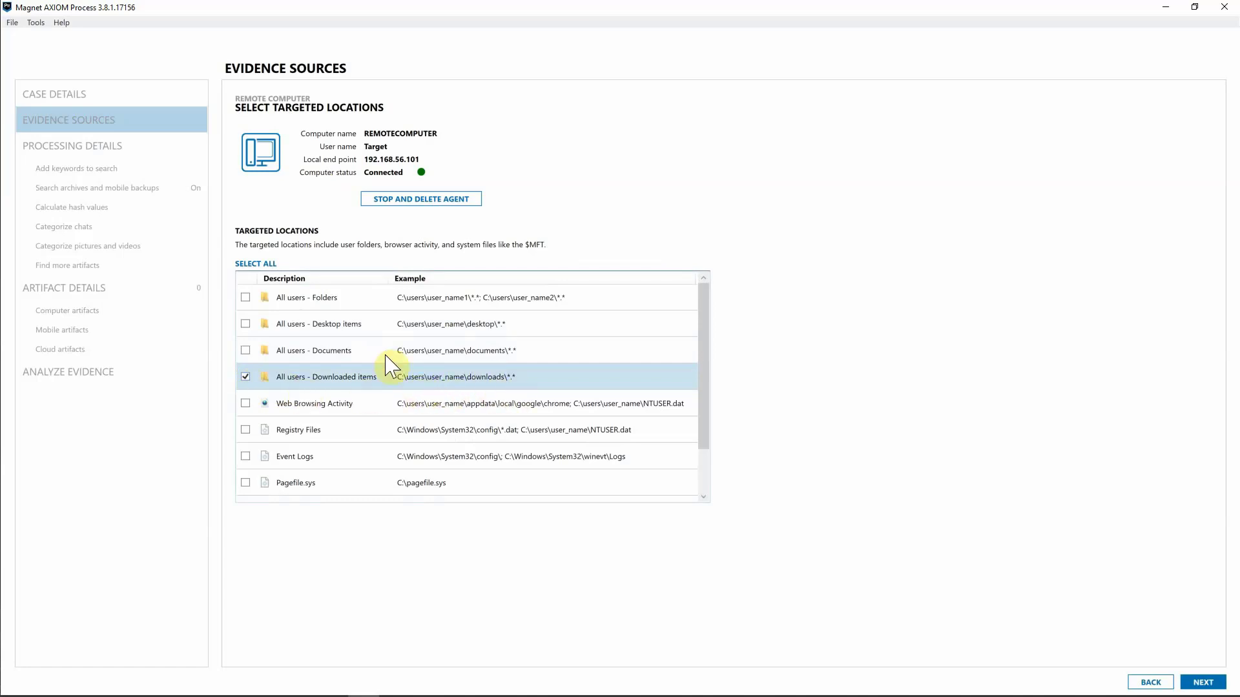
pyautogui.click(251, 324)
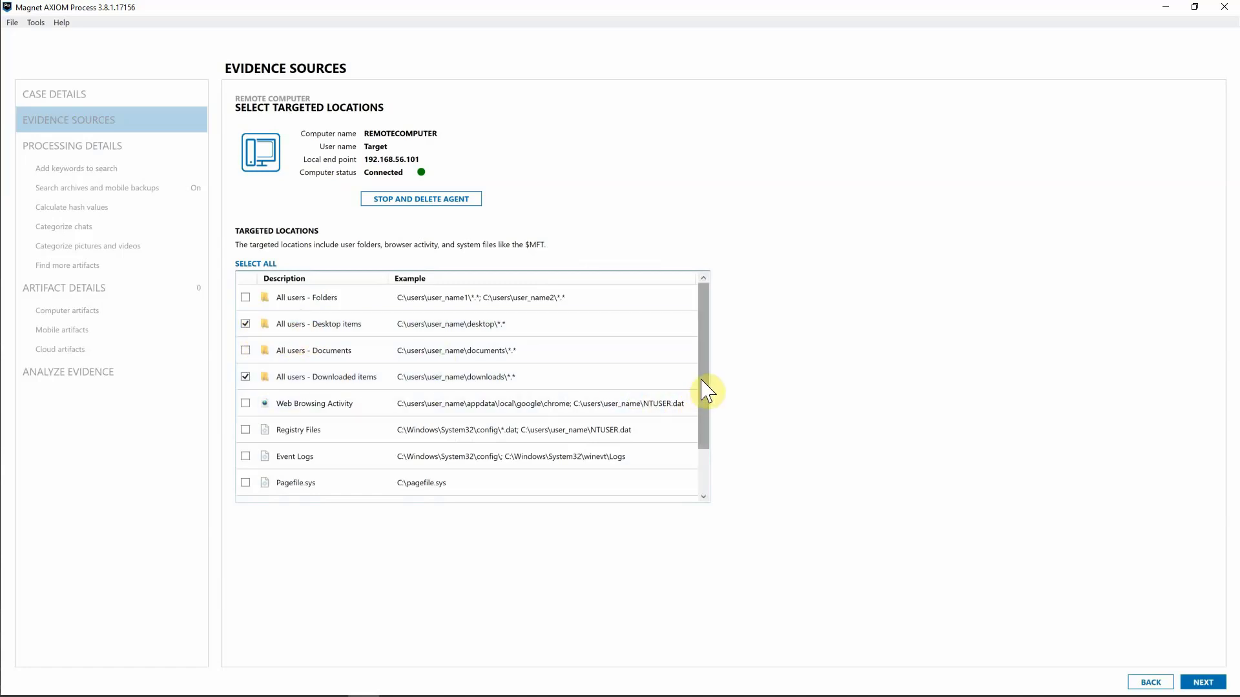
pyautogui.moveTo(705, 388); pyautogui.dragTo(700, 437)
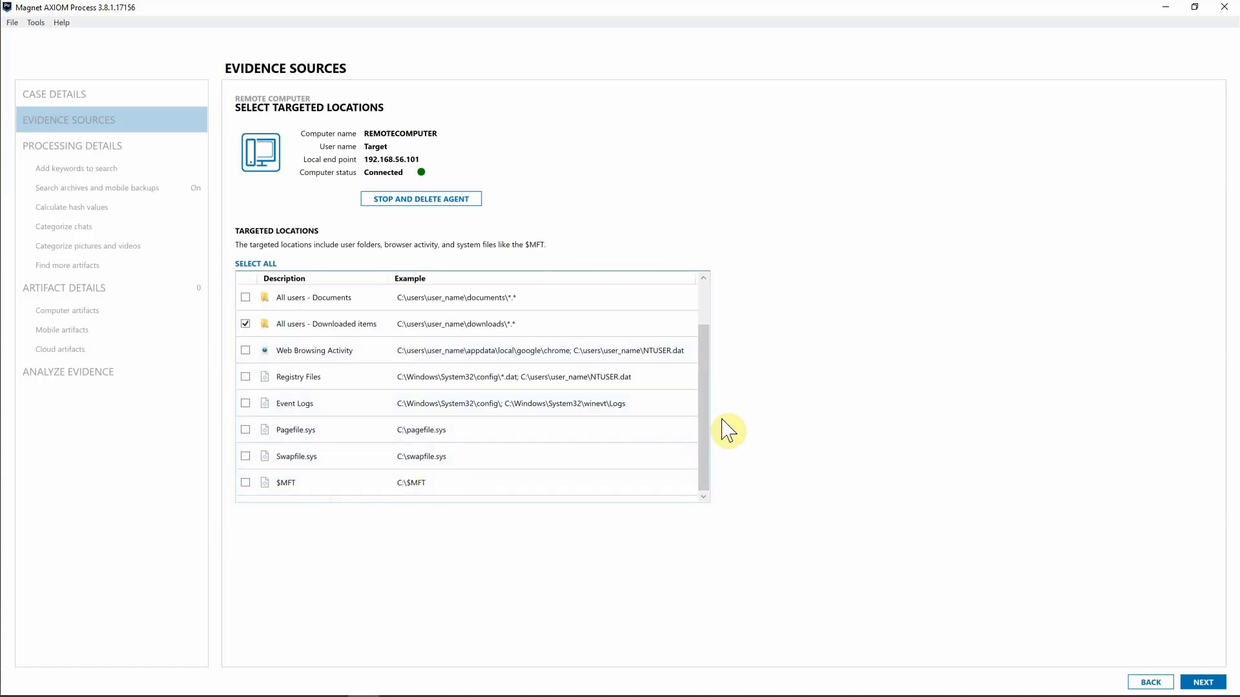
pyautogui.moveTo(711, 415); pyautogui.dragTo(711, 374)
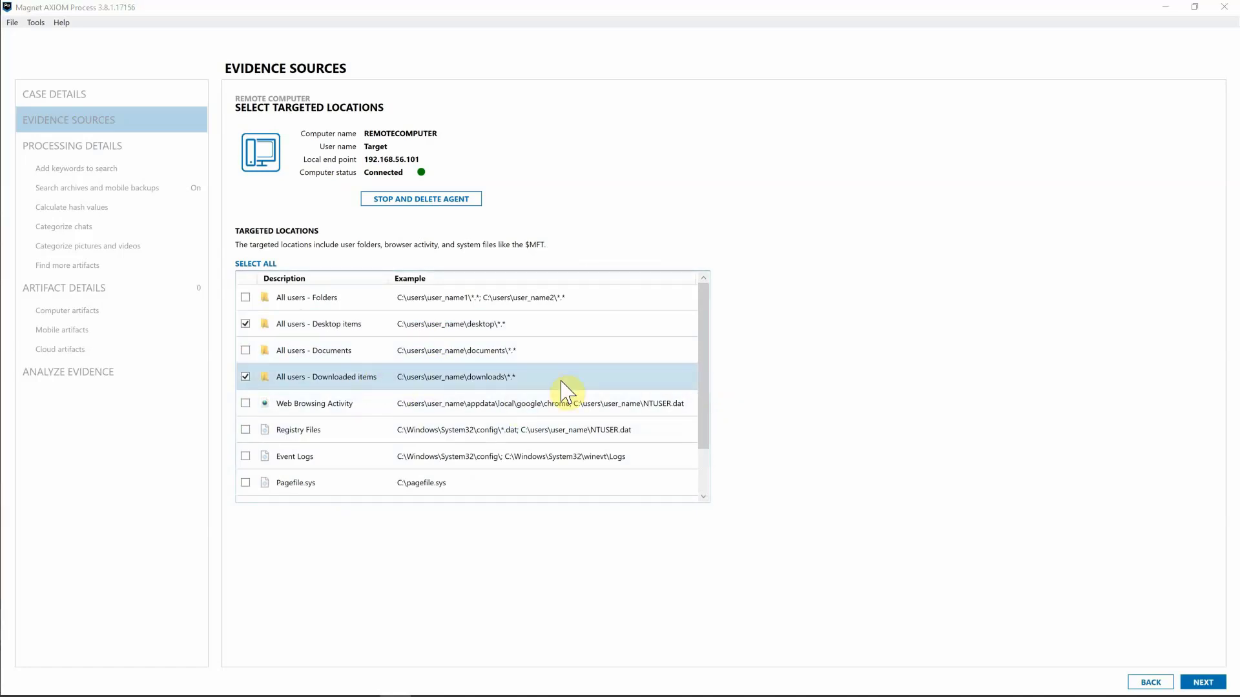
pyautogui.click(1217, 683)
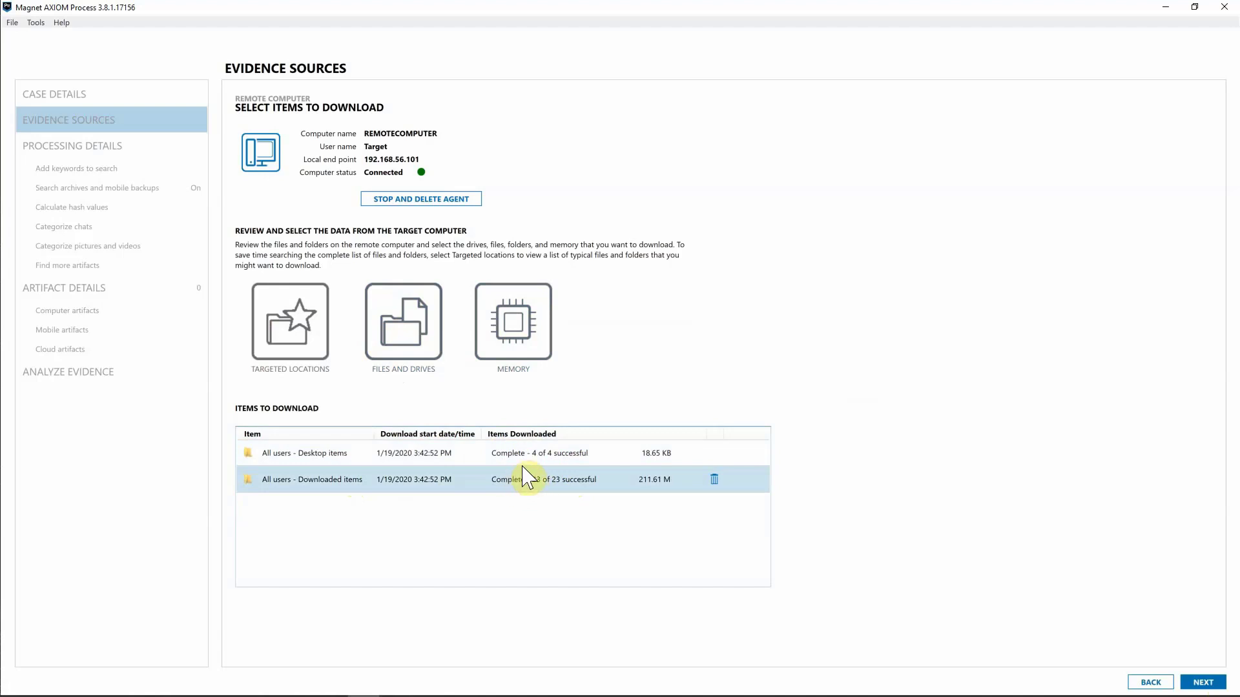
# Open Files and Drives to browse the remote drives C:\ and E:\.
pyautogui.click(414, 344)
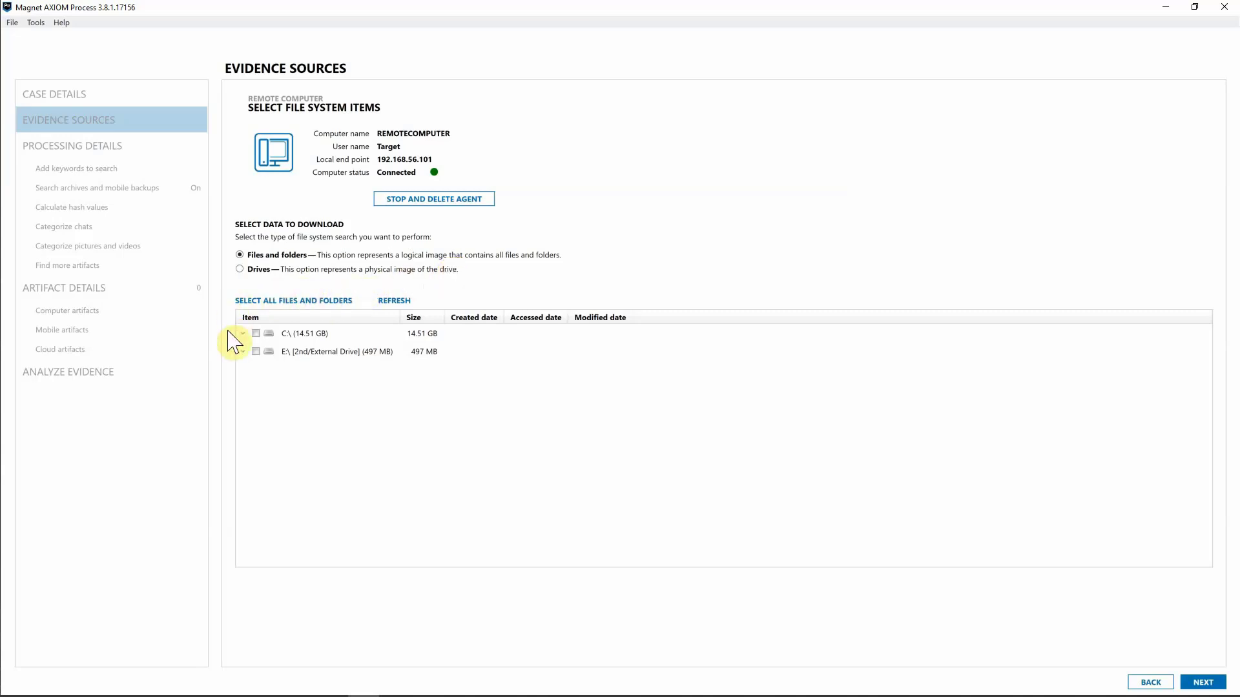
# Check confidential.xlsx under C:\Users\Target\Desktop and download it.
pyautogui.click(246, 335)
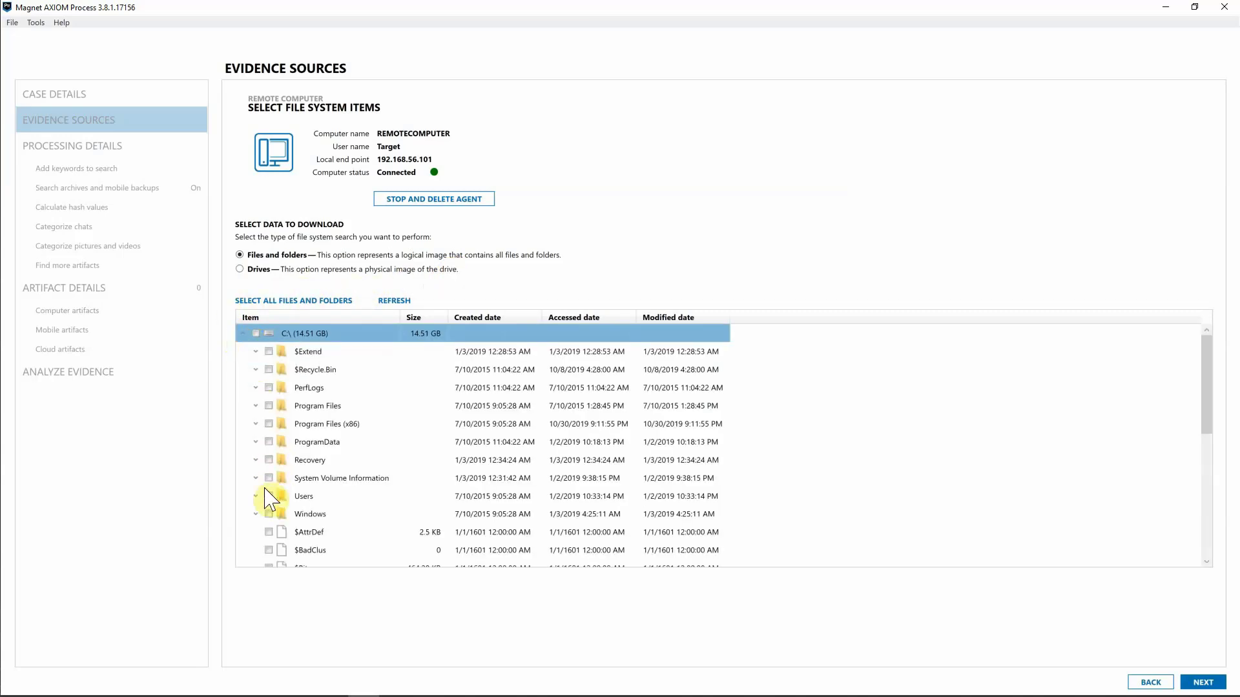
pyautogui.click(257, 496)
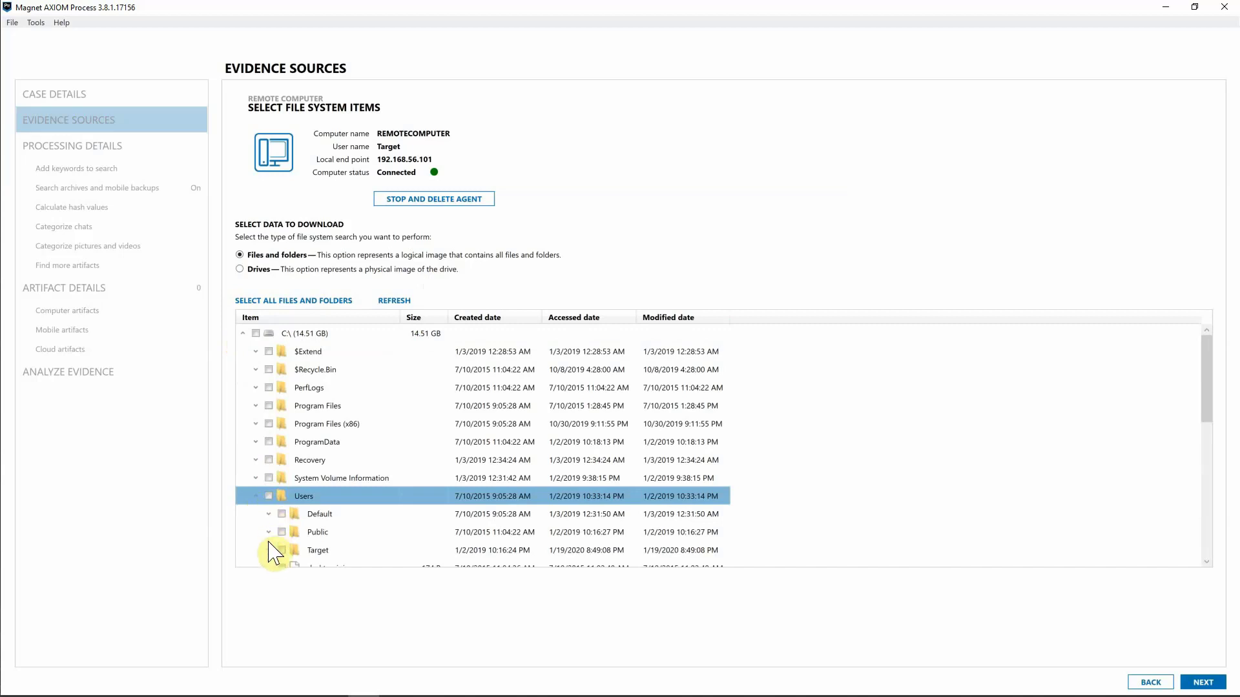
pyautogui.click(269, 550)
pyautogui.moveTo(1206, 378); pyautogui.dragTo(1207, 400)
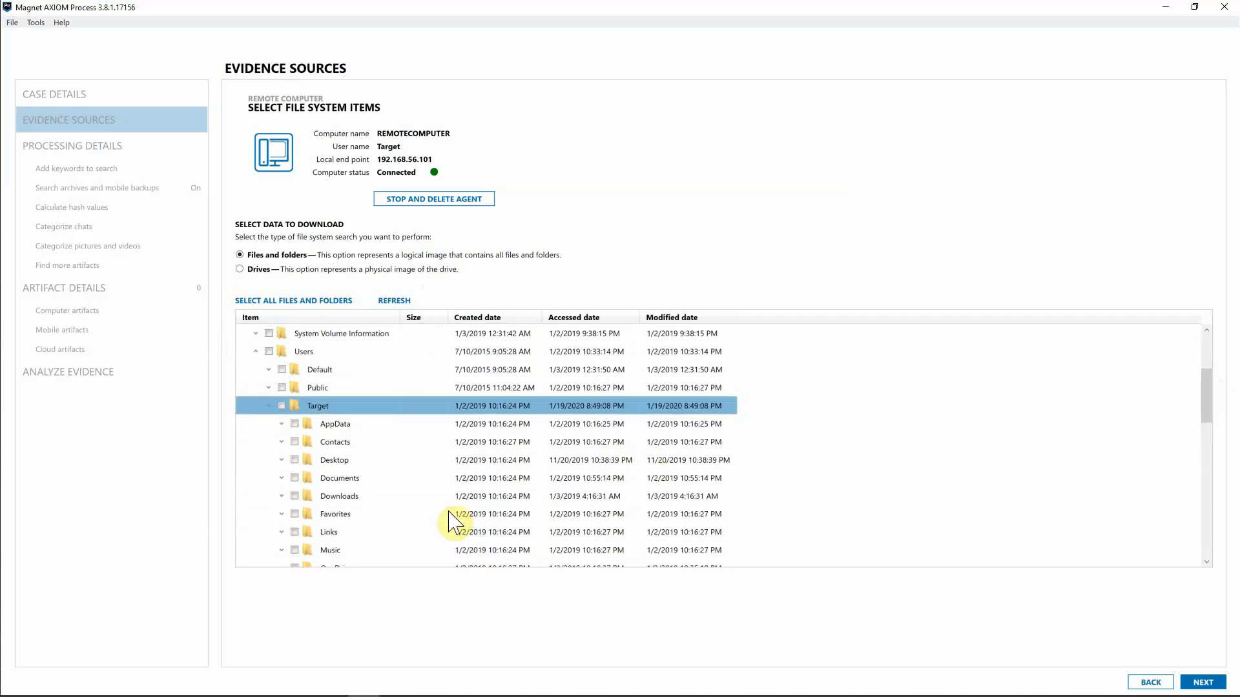
pyautogui.click(282, 460)
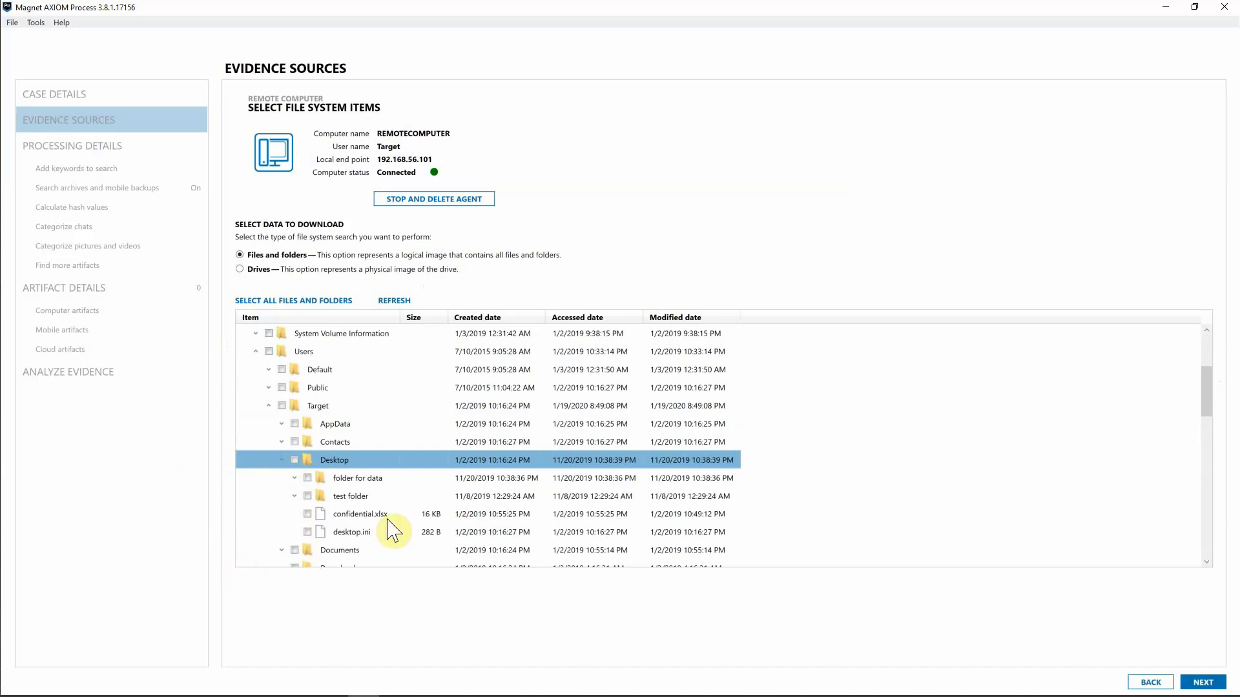
pyautogui.click(308, 514)
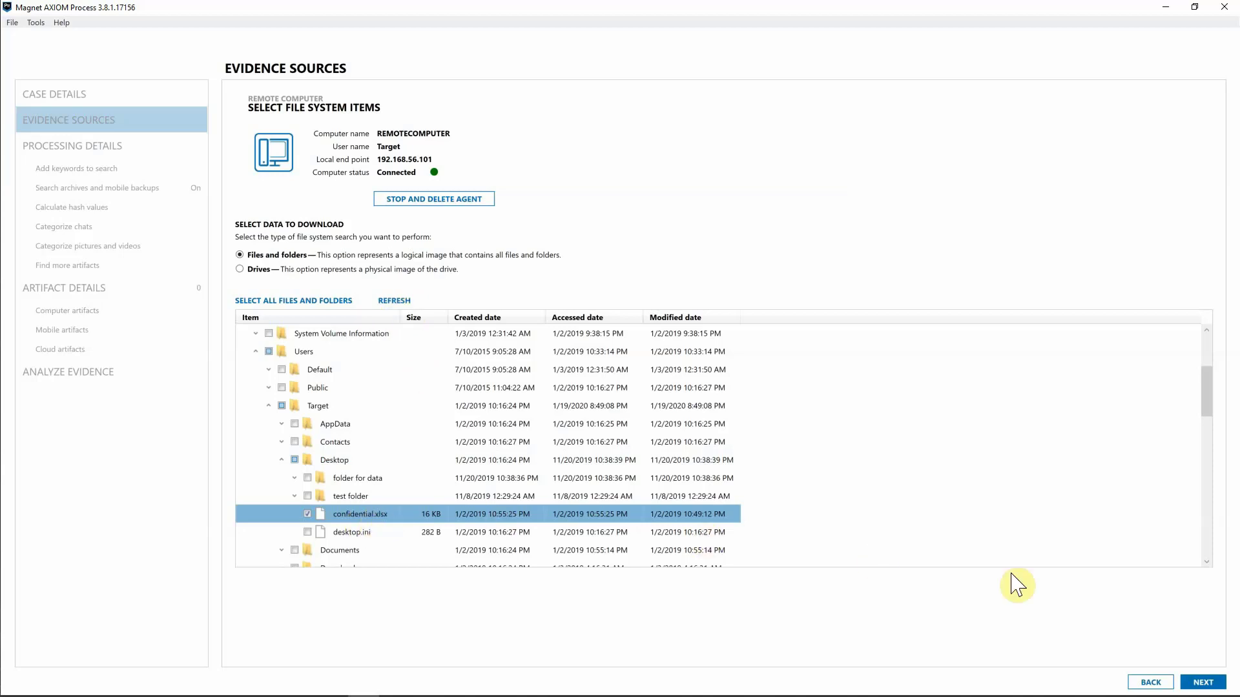
pyautogui.click(1214, 683)
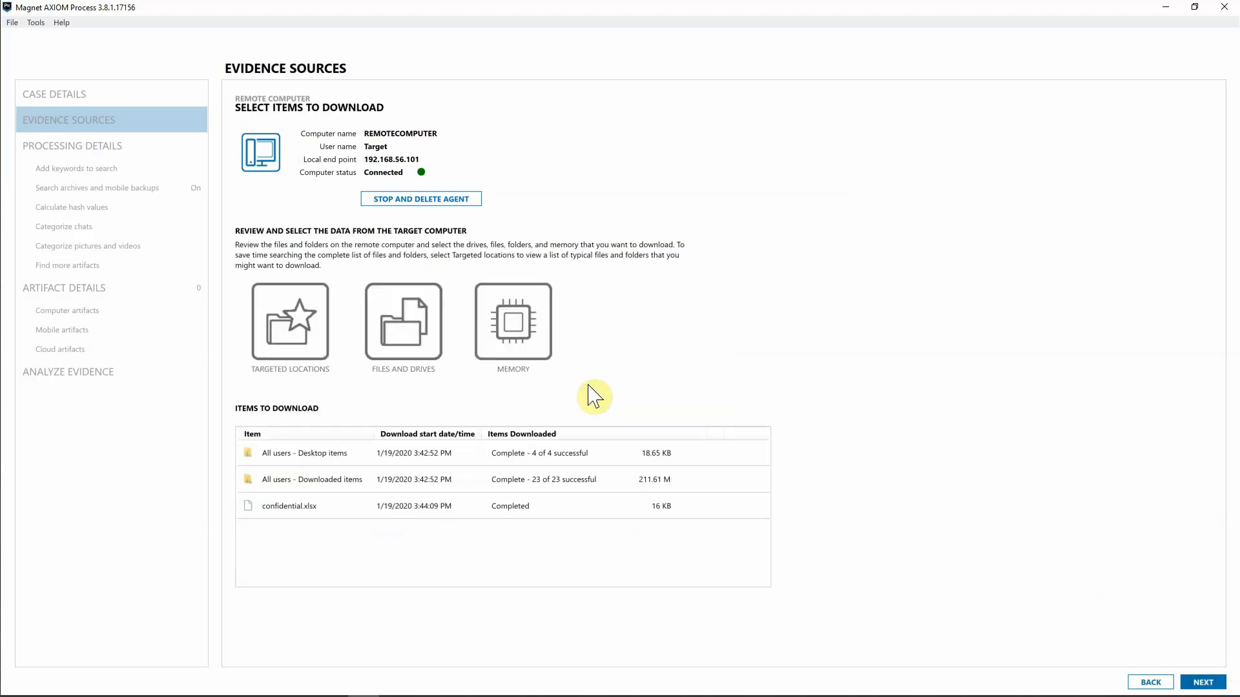
# Show the Select Memory page and scroll through the remote computer's running processes.
pyautogui.click(519, 331)
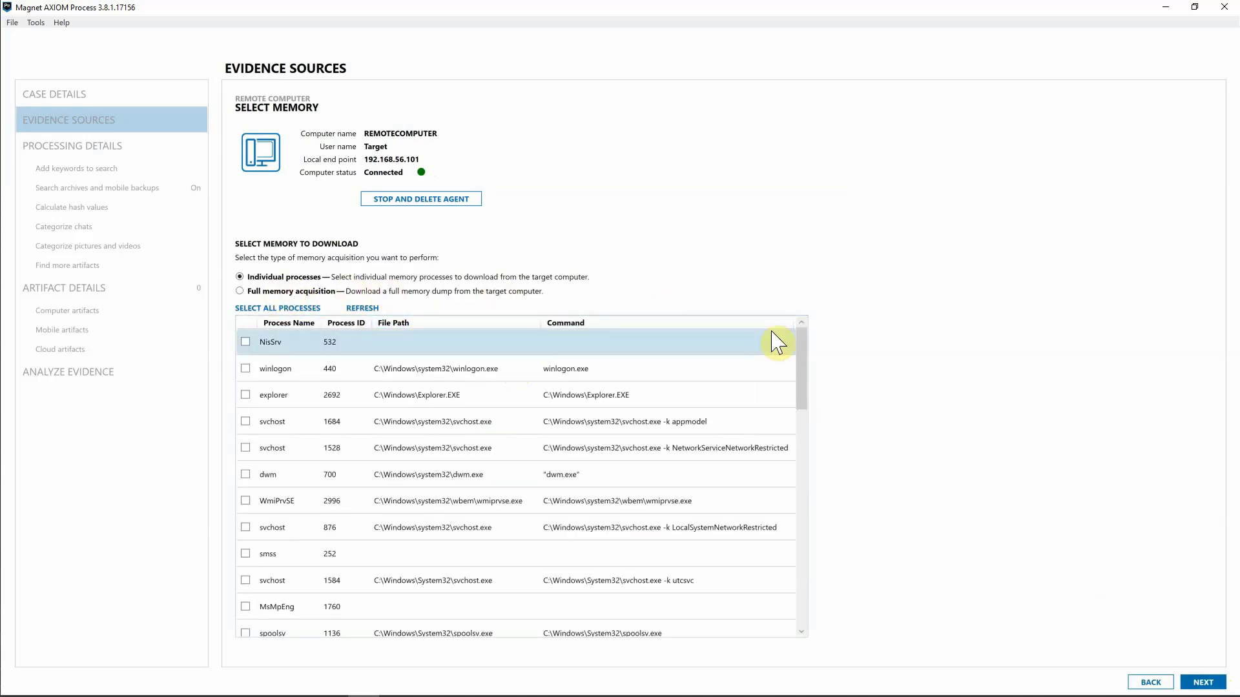
pyautogui.moveTo(799, 346); pyautogui.dragTo(804, 386)
pyautogui.scroll(-3, 804, 386)
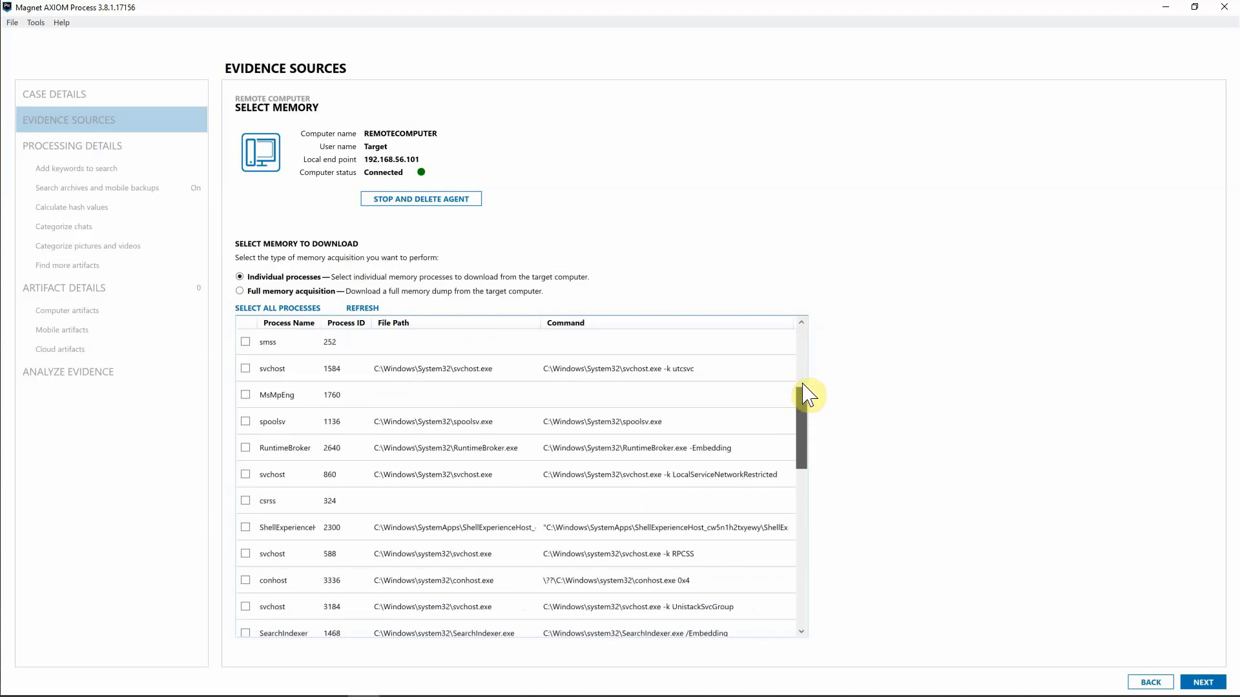
pyautogui.moveTo(803, 385); pyautogui.dragTo(800, 296)
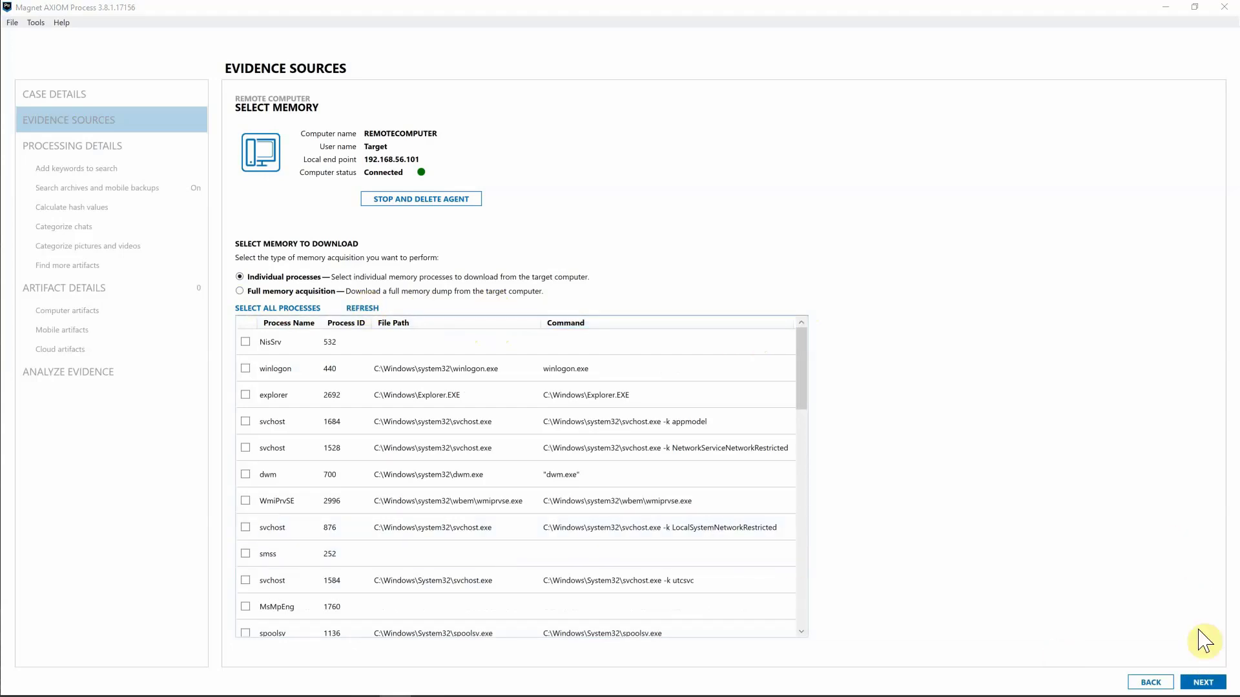
# Skip memory selection, finish the collection, and delete the agent from the remote computer.
pyautogui.click(1202, 681)
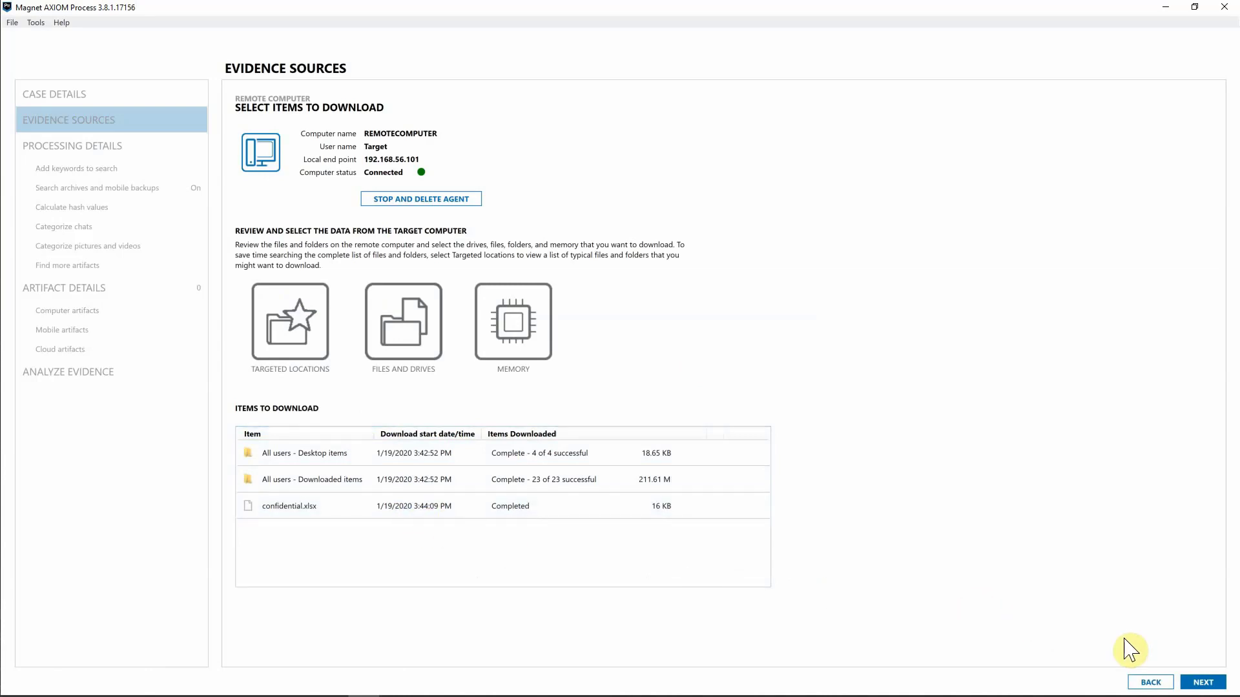
pyautogui.click(1203, 683)
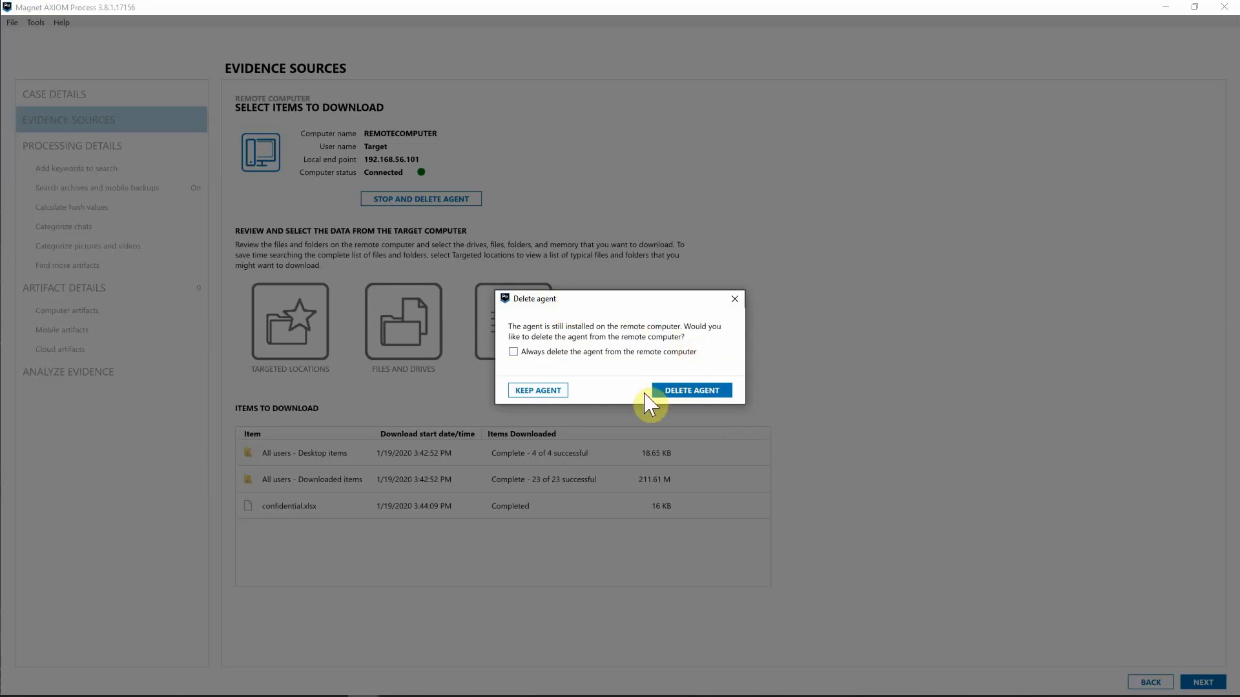
pyautogui.click(695, 390)
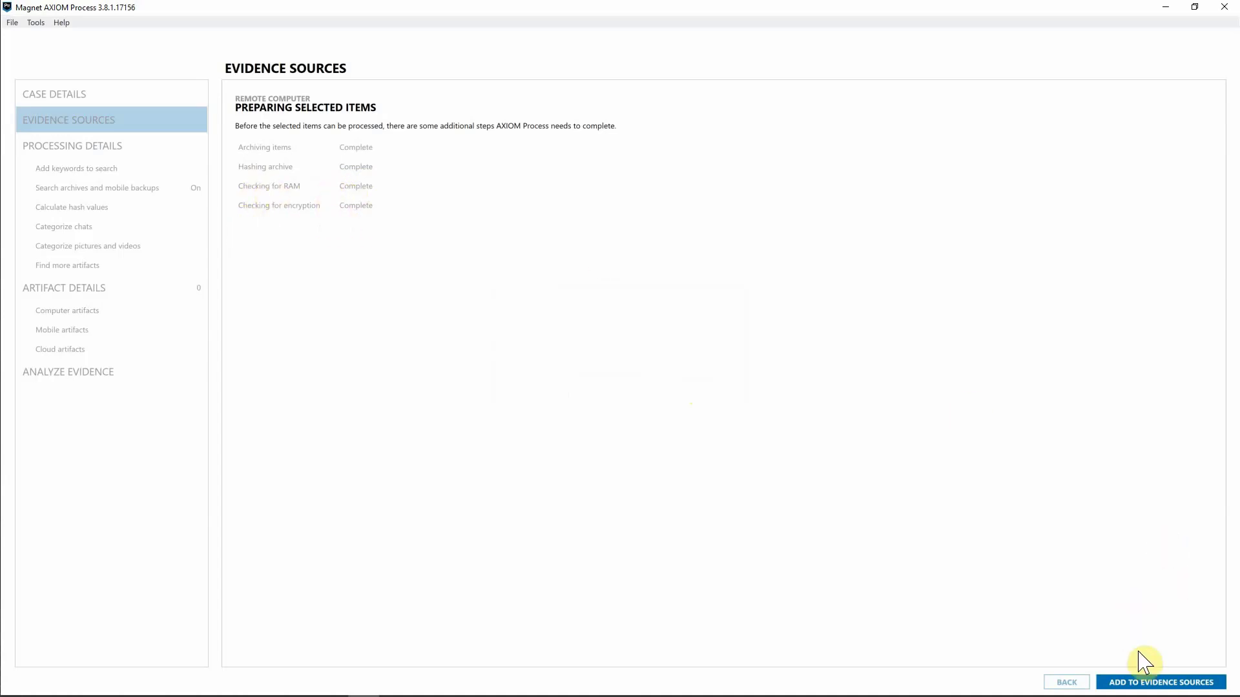
pyautogui.click(1126, 683)
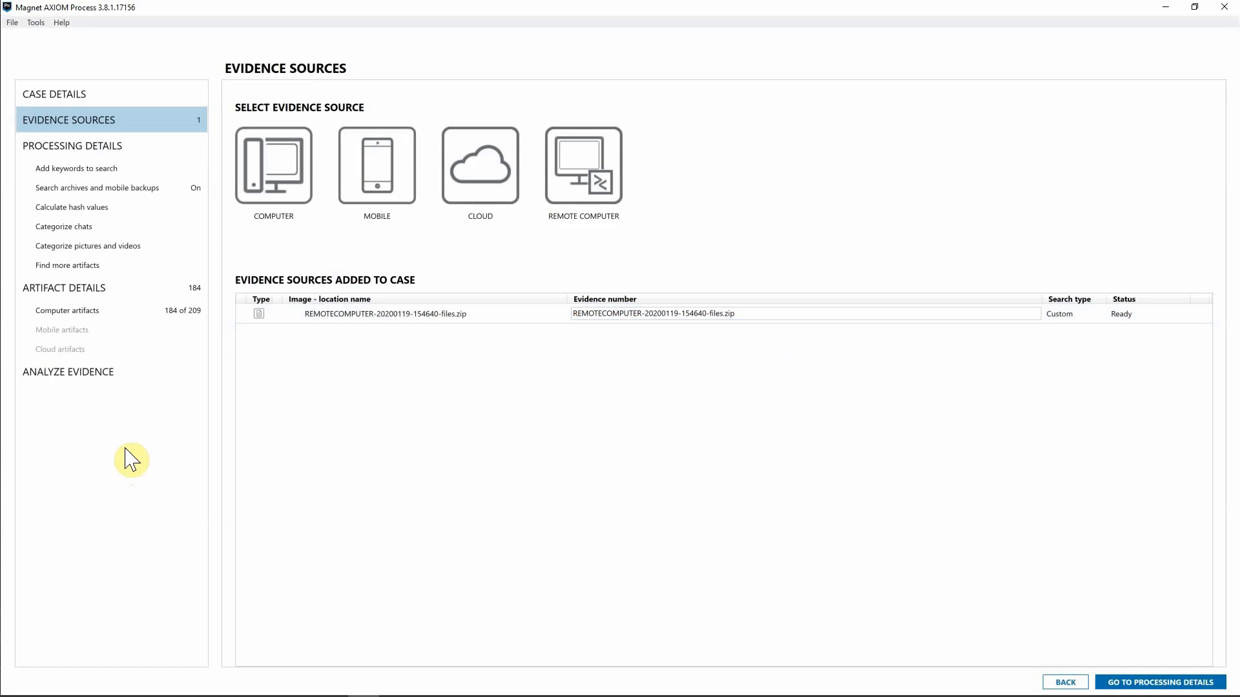
pyautogui.click(69, 374)
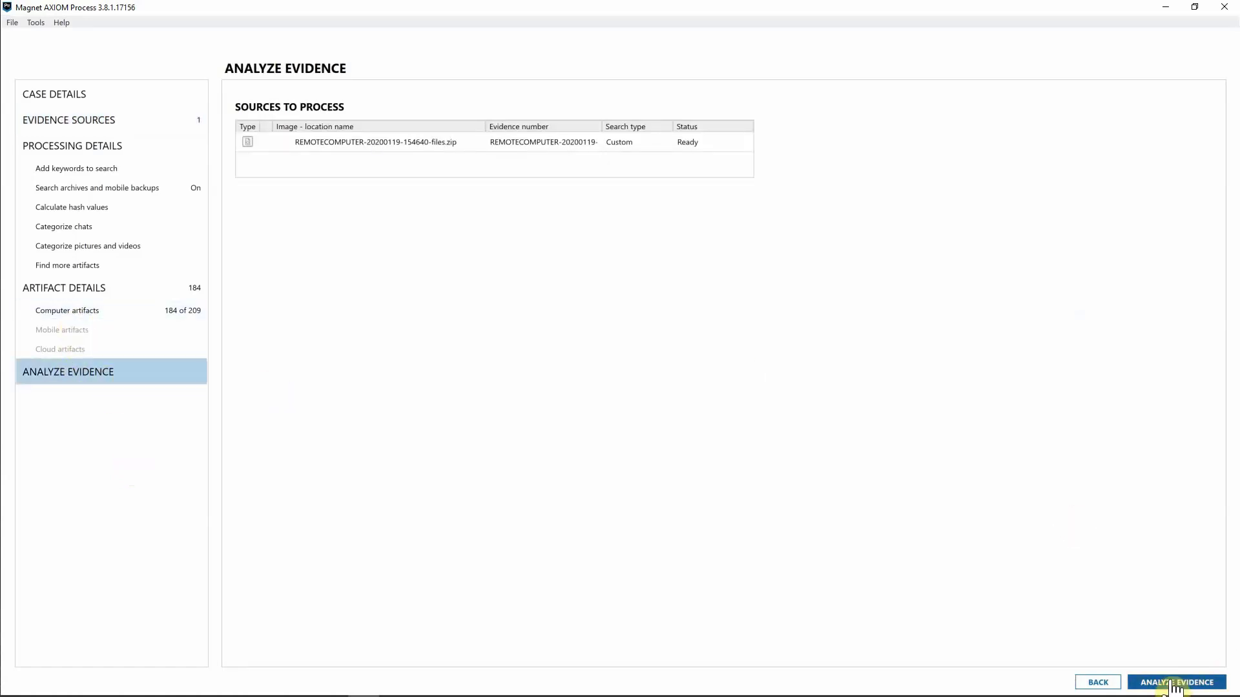
pyautogui.click(1173, 683)
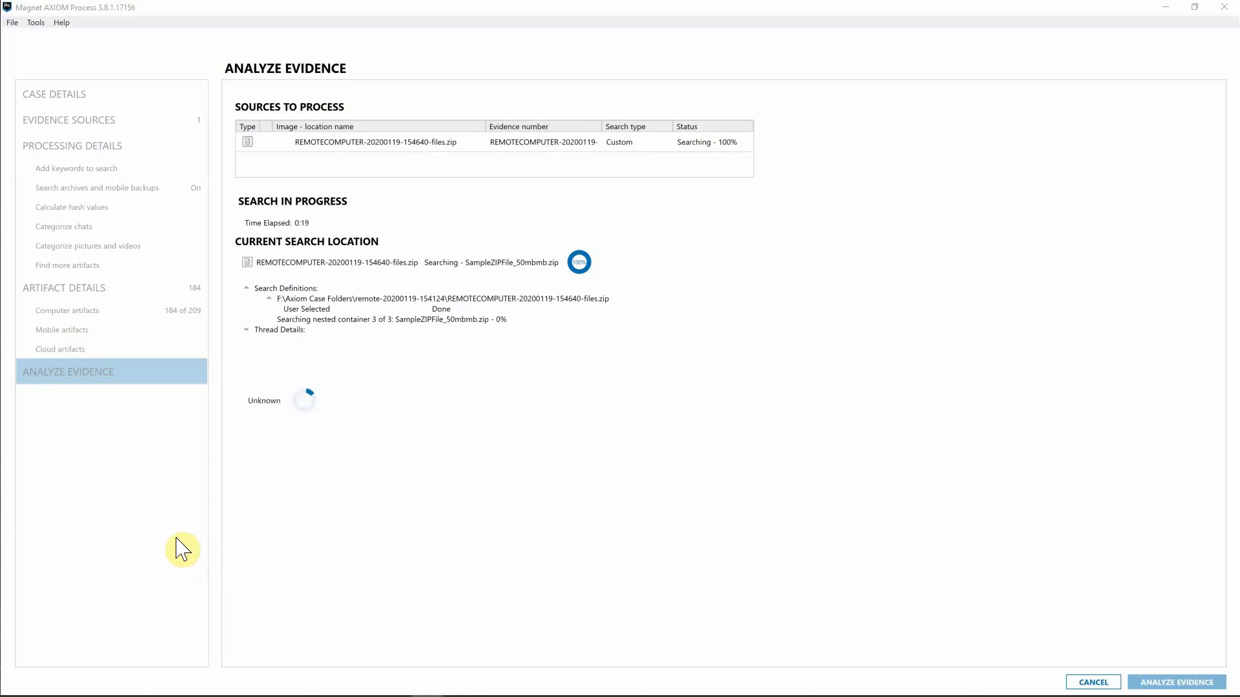
pyautogui.click(111, 692)
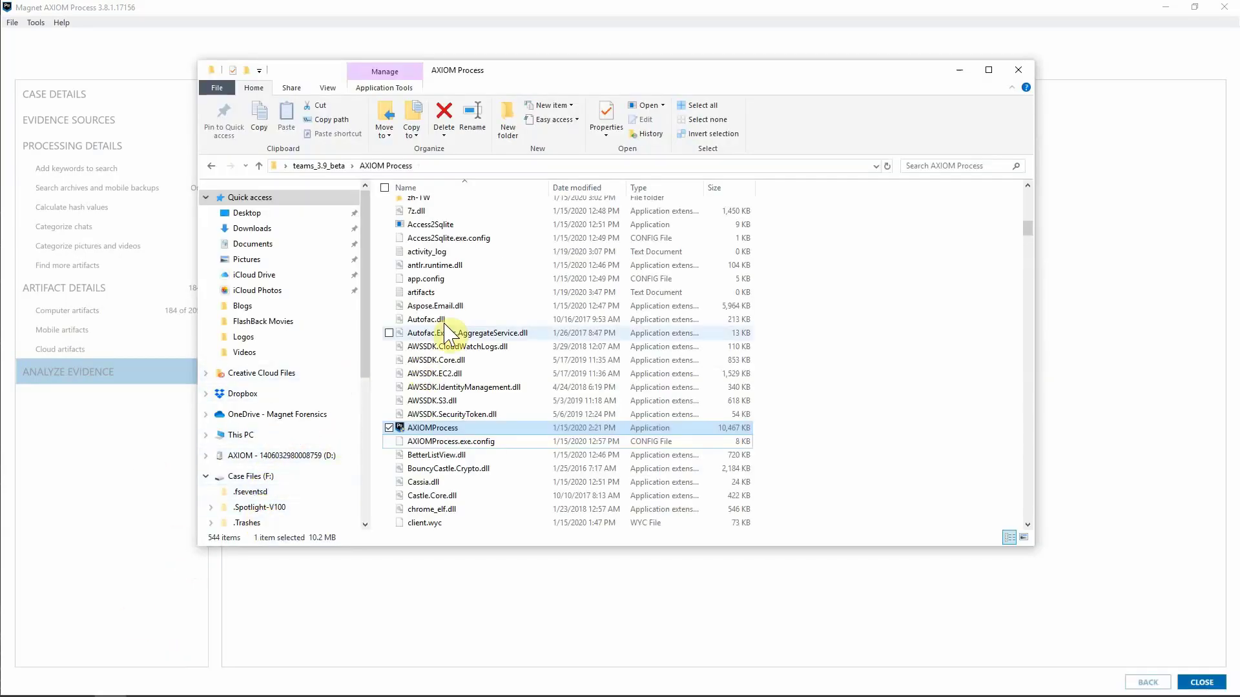
pyautogui.scroll(-2, 255, 457)
pyautogui.click(262, 464)
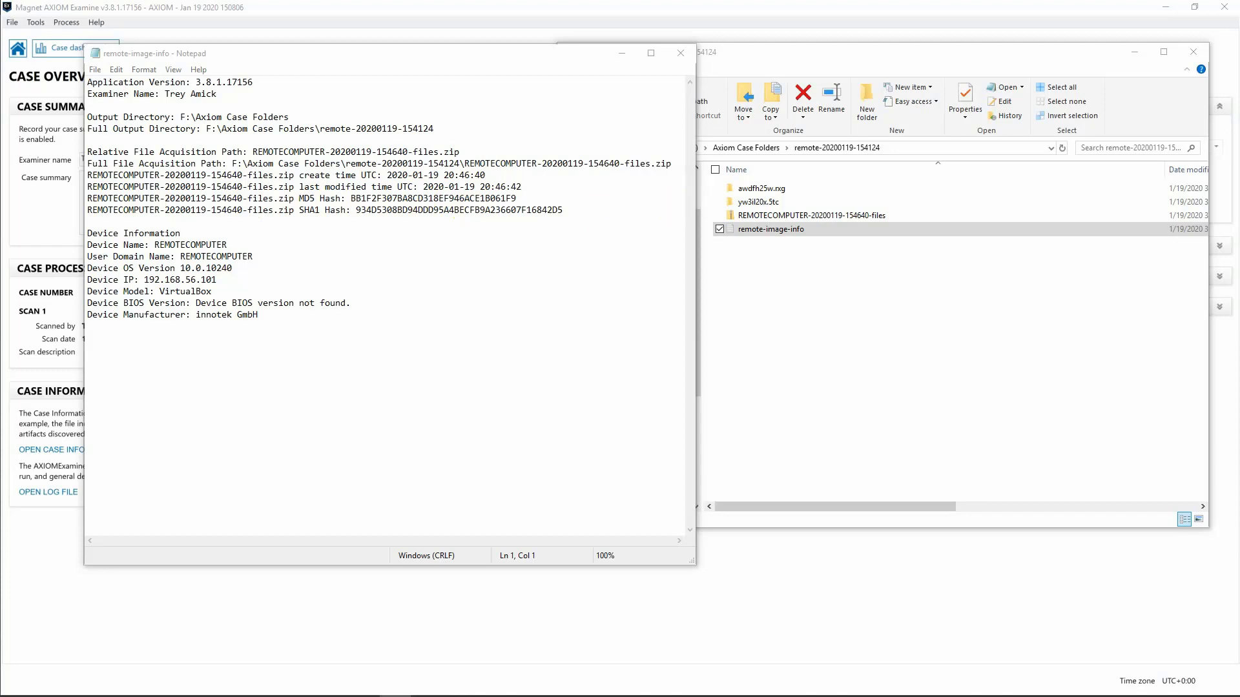
pyautogui.click(680, 53)
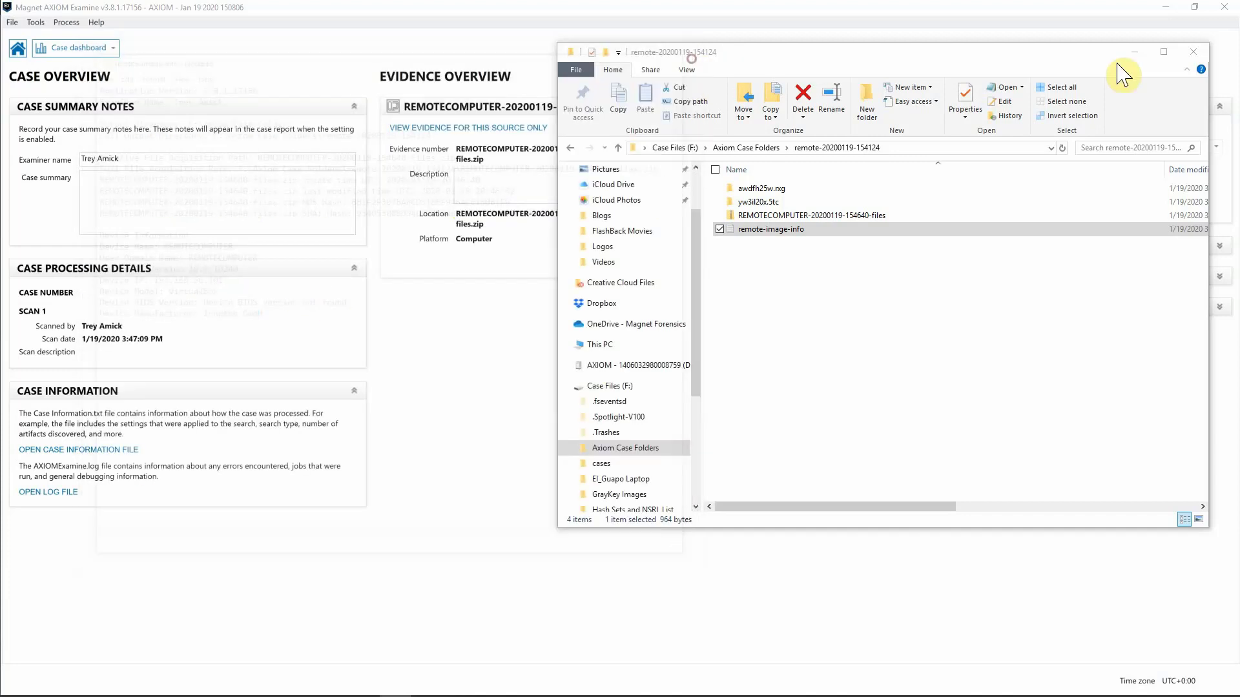
pyautogui.click(1195, 51)
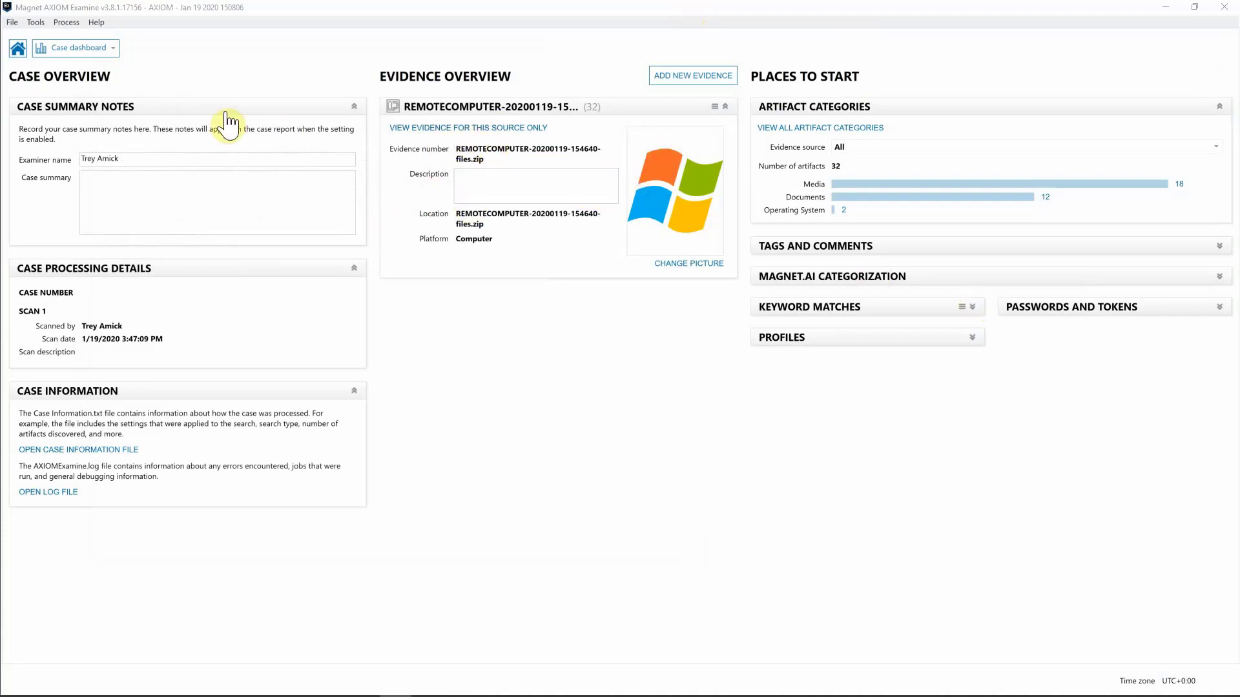
# In the File system view, list the Target user's desktop folder, then its downloads folder.
pyautogui.click(99, 65)
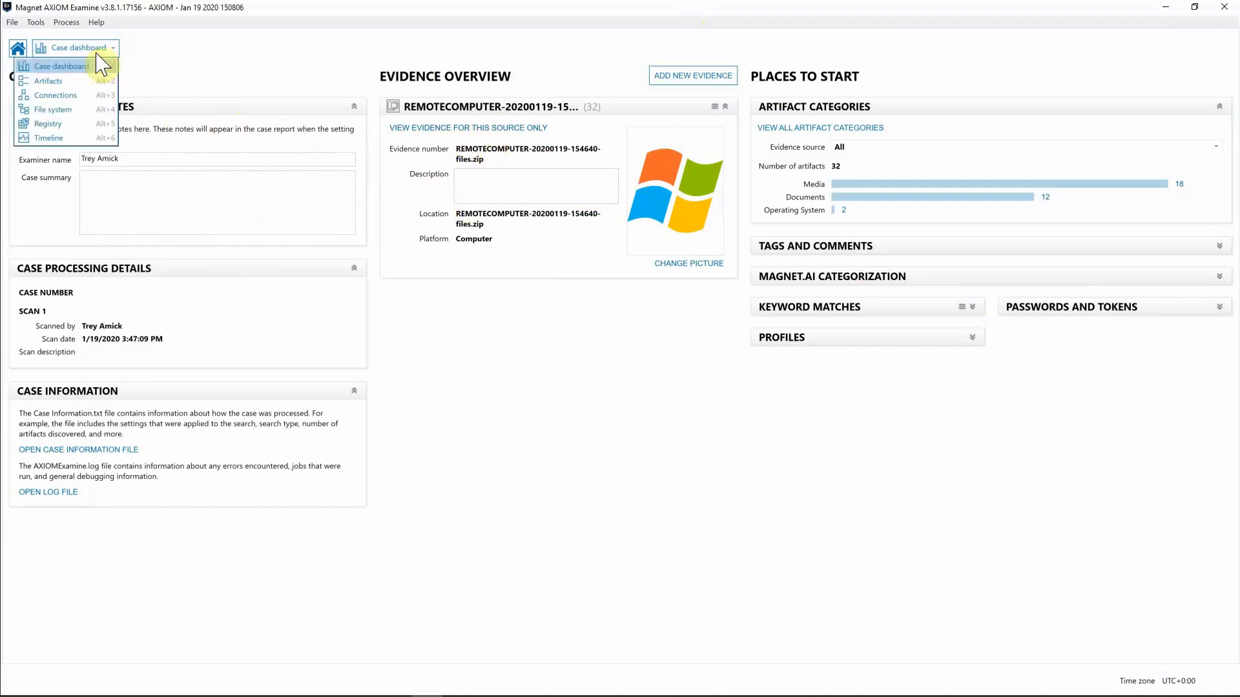
pyautogui.click(77, 110)
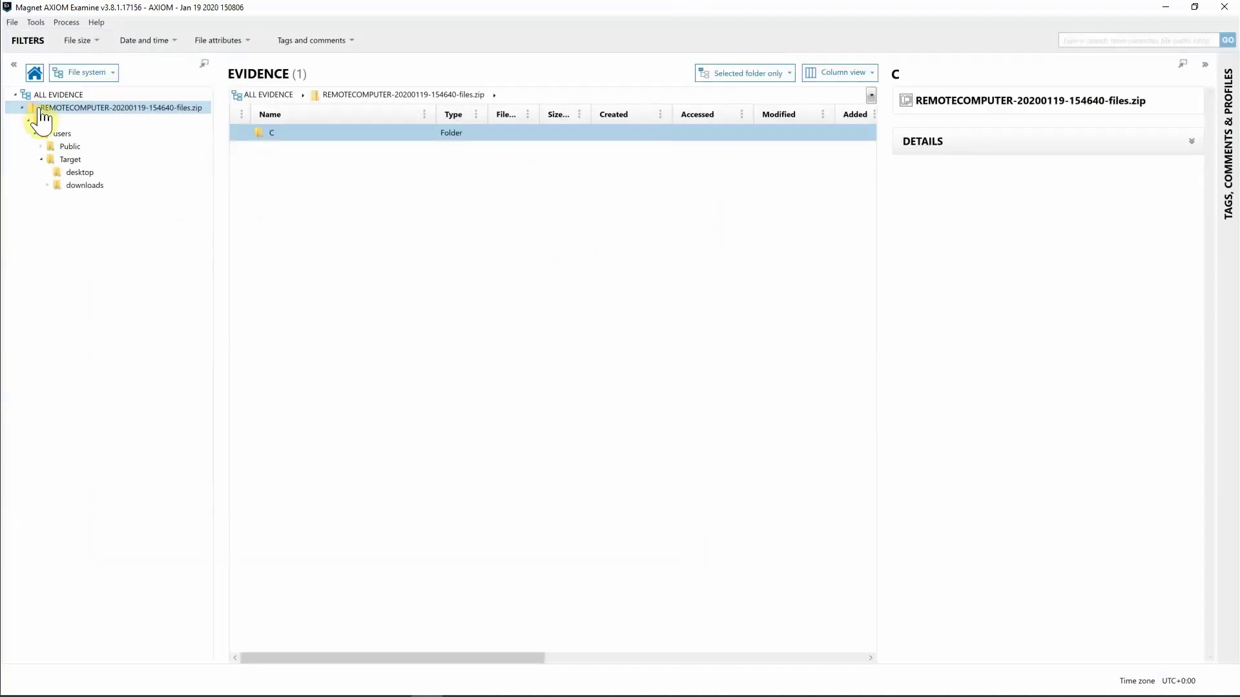
pyautogui.click(82, 174)
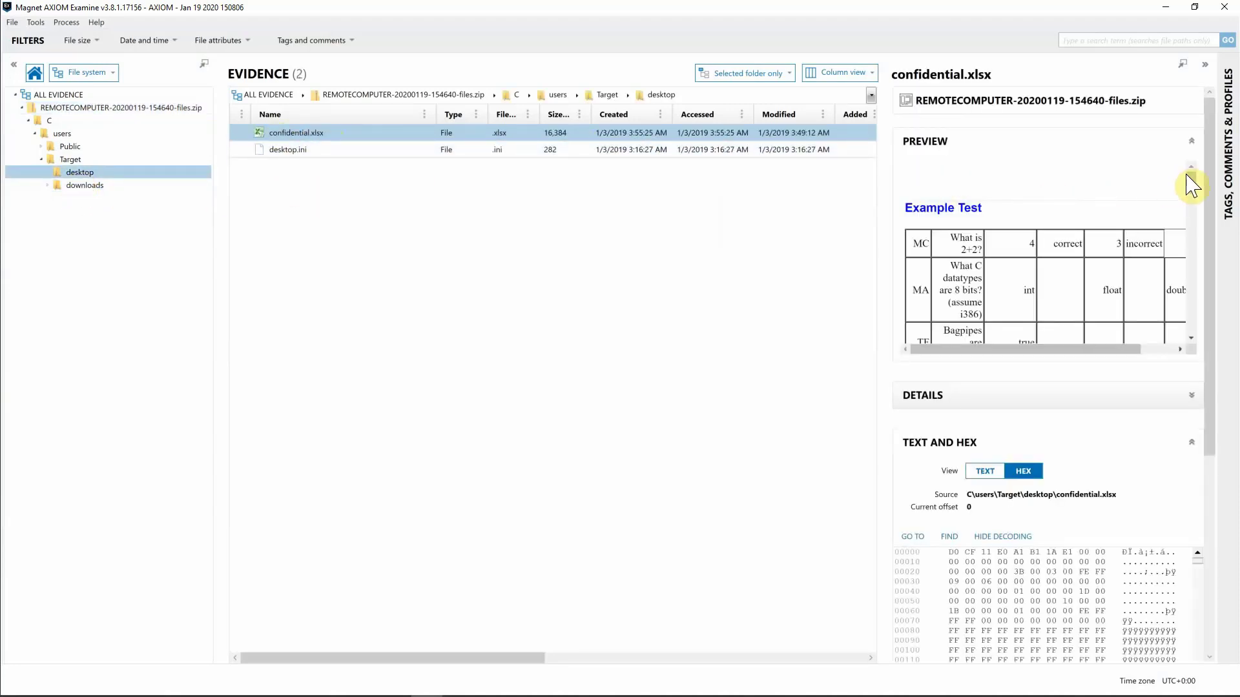
pyautogui.moveTo(1192, 182)
pyautogui.mouseDown()
pyautogui.moveTo(1195, 208)
pyautogui.moveTo(1196, 173)
pyautogui.mouseUp()
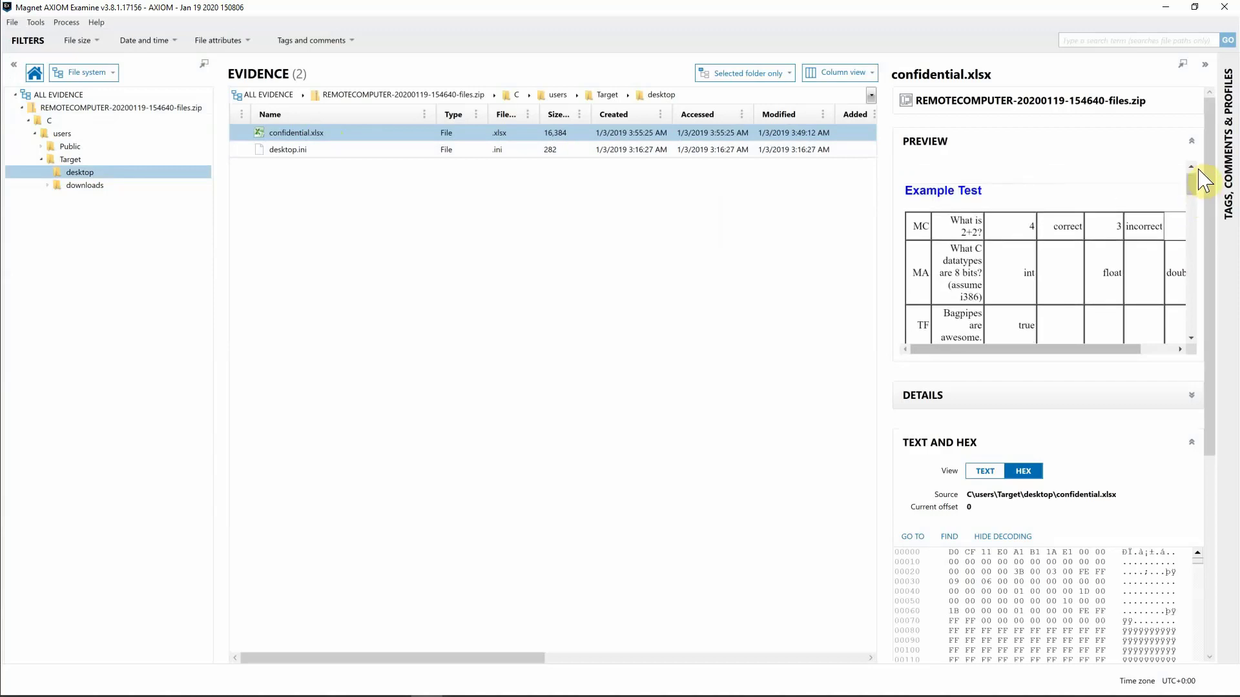
pyautogui.click(104, 187)
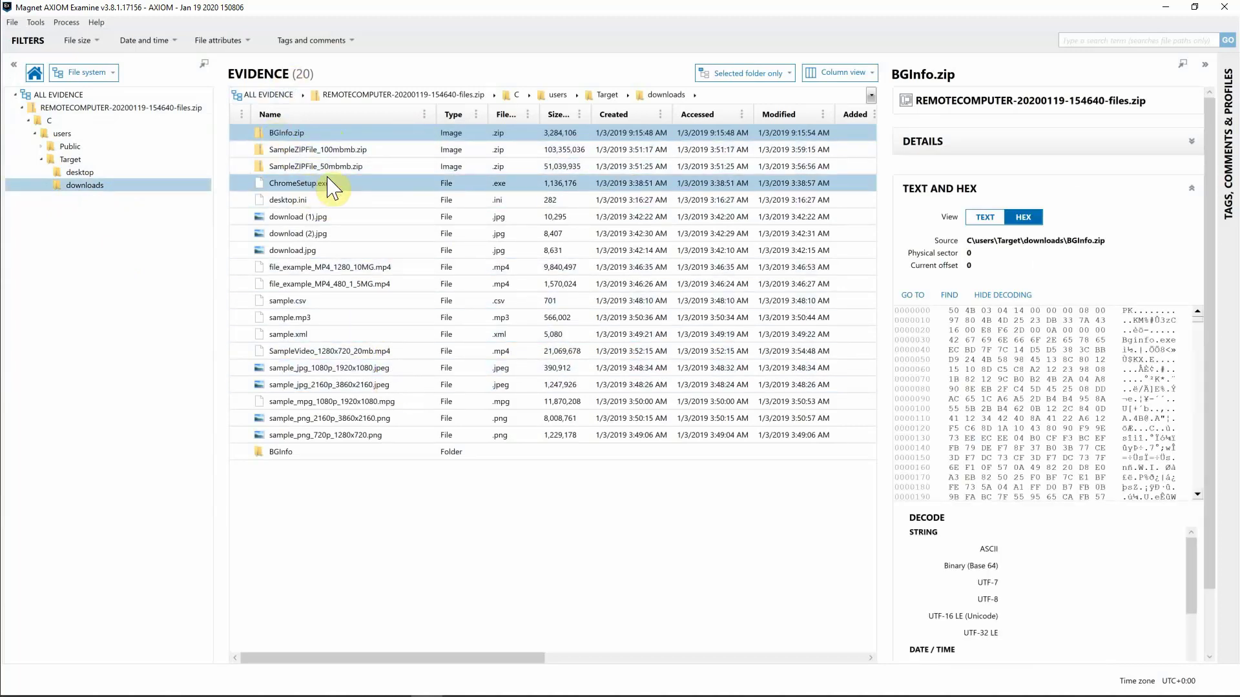
pyautogui.click(95, 84)
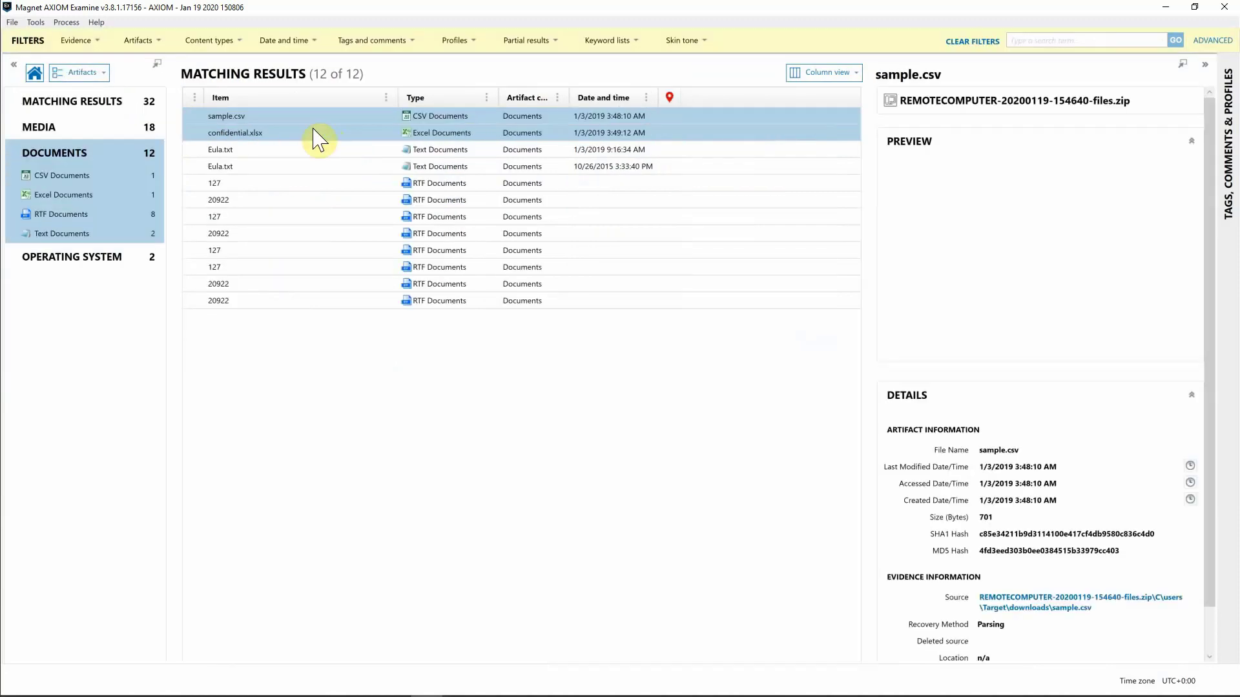
# Preview the document artifacts sample.csv, Eula.txt and the 20922 RTF document.
pyautogui.keyDown('ctrl'); pyautogui.click(313, 132); pyautogui.keyUp('ctrl')
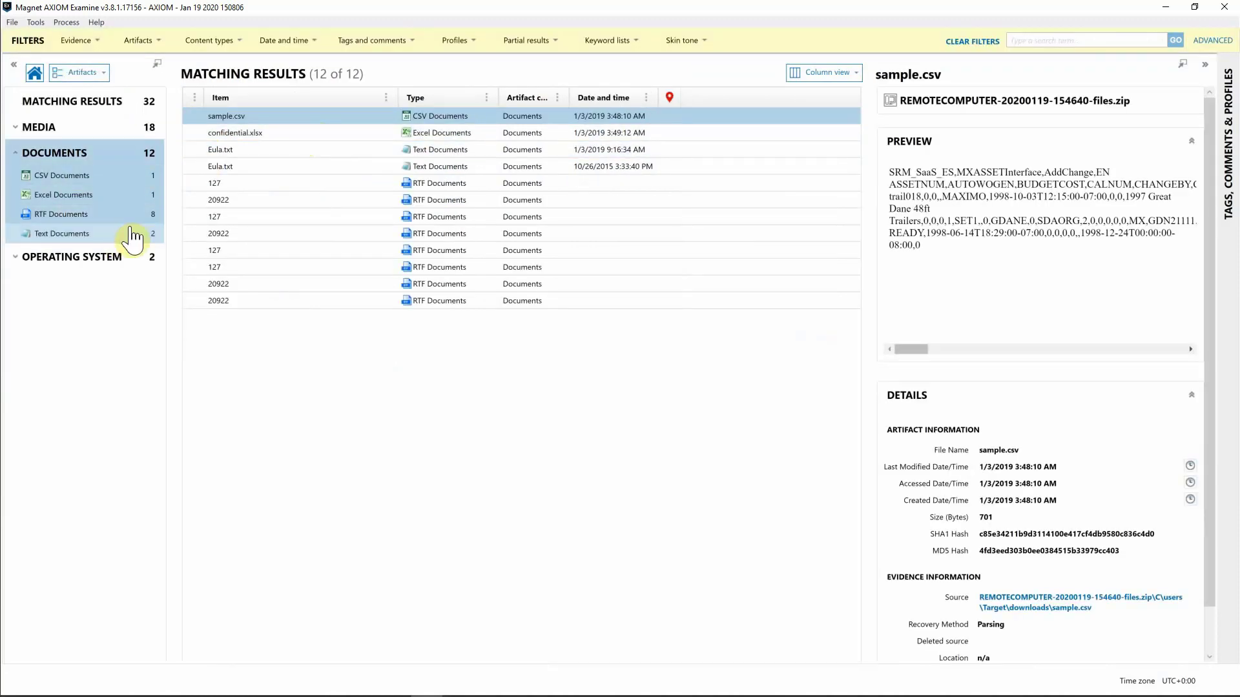
pyautogui.keyDown('ctrl'); pyautogui.click(327, 167); pyautogui.keyUp('ctrl')
pyautogui.click(259, 166)
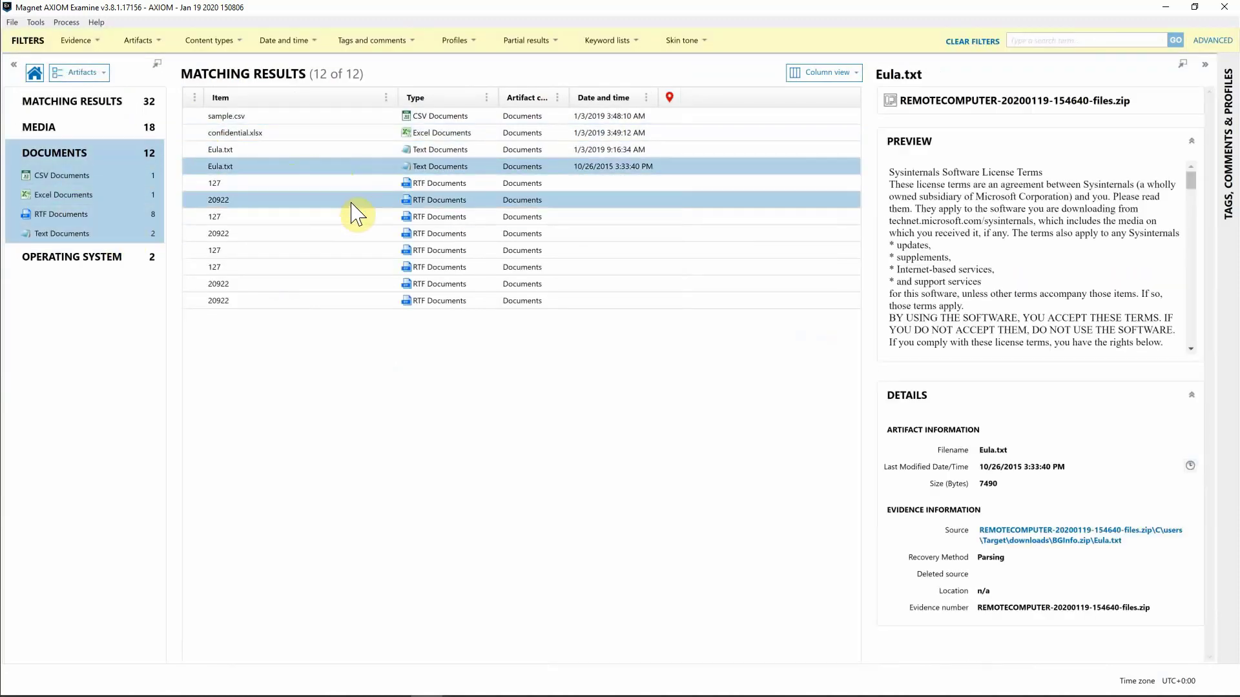
pyautogui.click(306, 201)
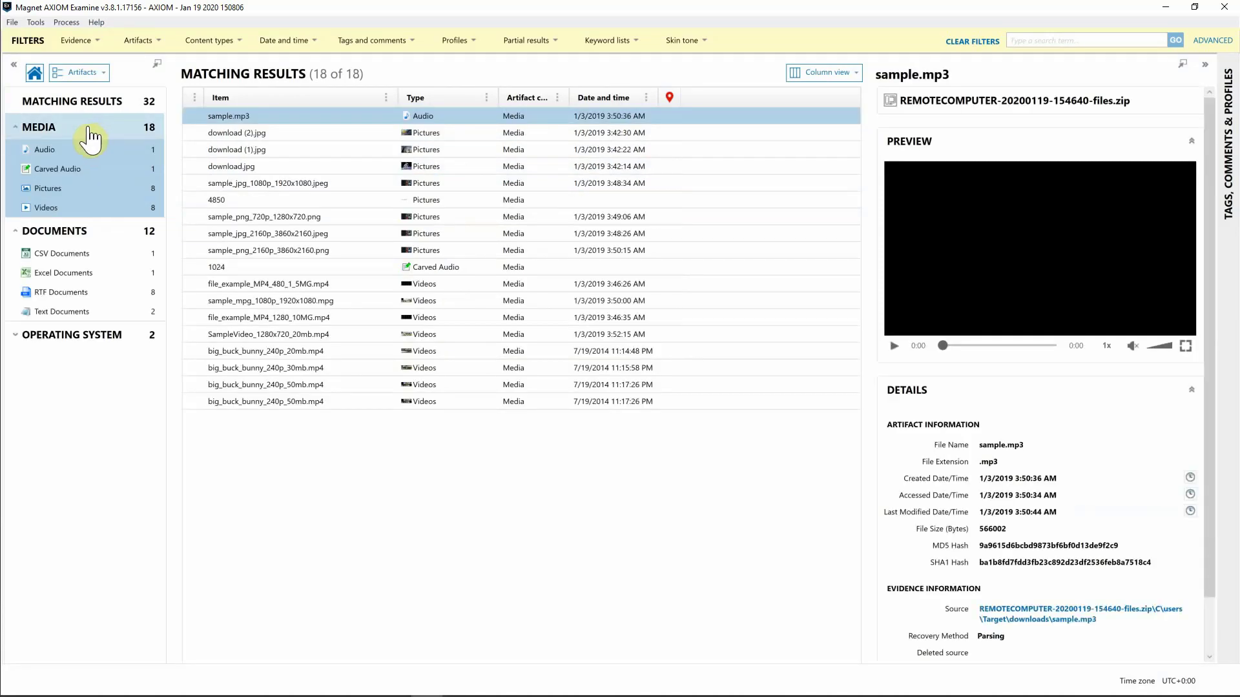
# Filter to Pictures and inspect download (1).jpg's details and source path.
pyautogui.click(60, 193)
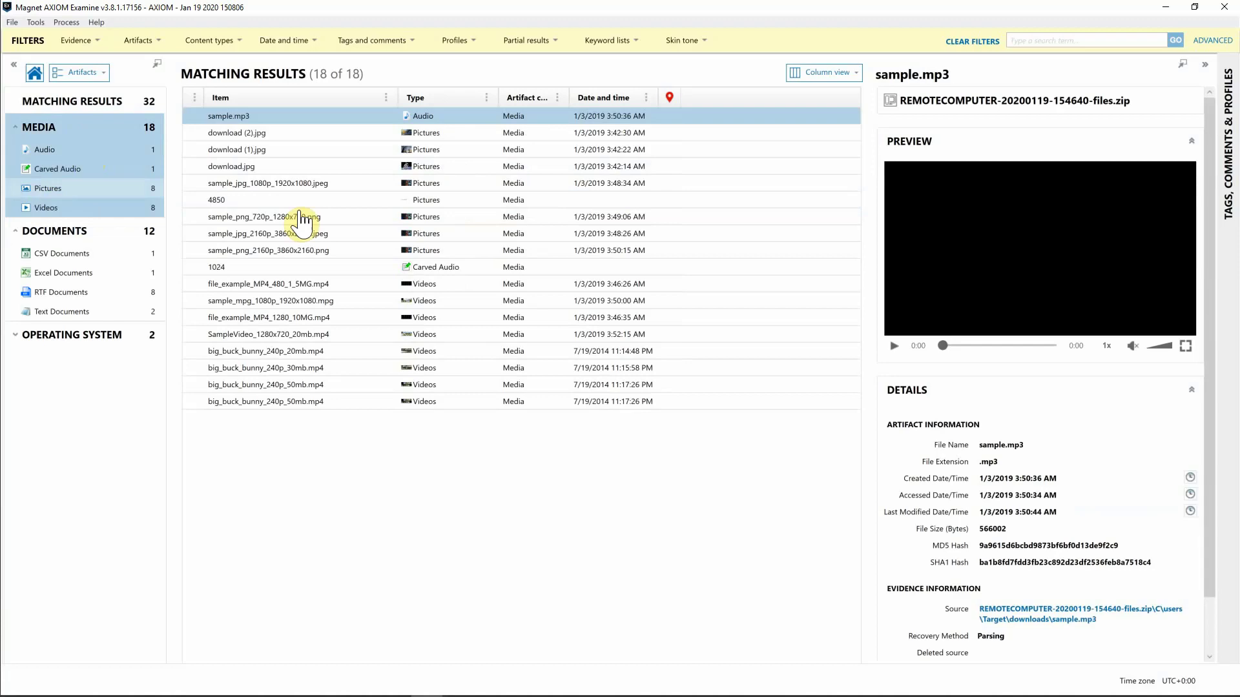
pyautogui.click(317, 136)
pyautogui.keyDown('ctrl'); pyautogui.click(317, 150); pyautogui.keyUp('ctrl')
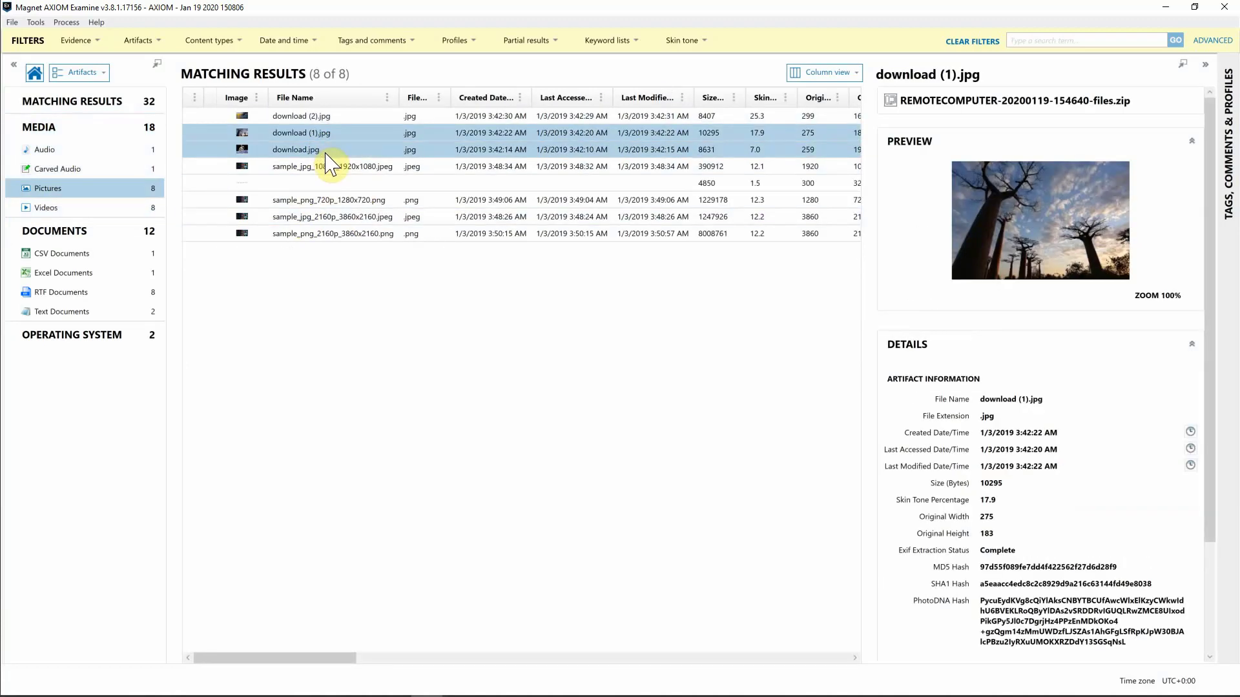
pyautogui.keyDown('ctrl'); pyautogui.click(326, 153); pyautogui.keyUp('ctrl')
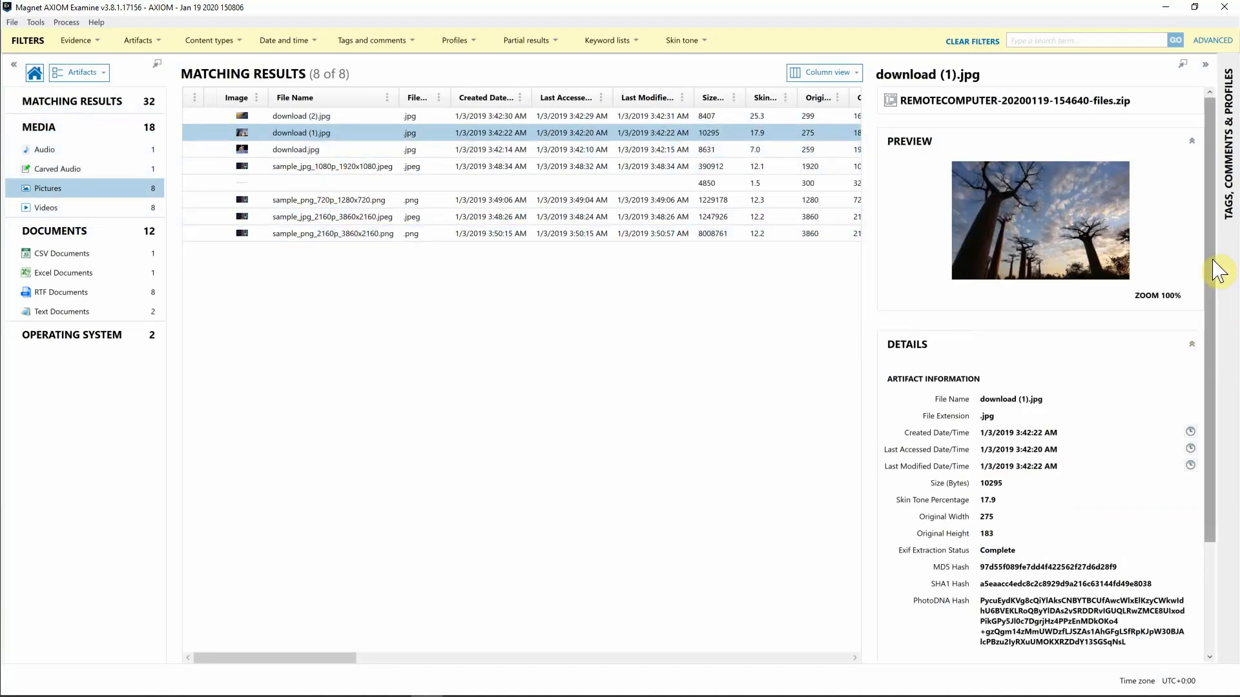
pyautogui.scroll(-2, 1198, 381)
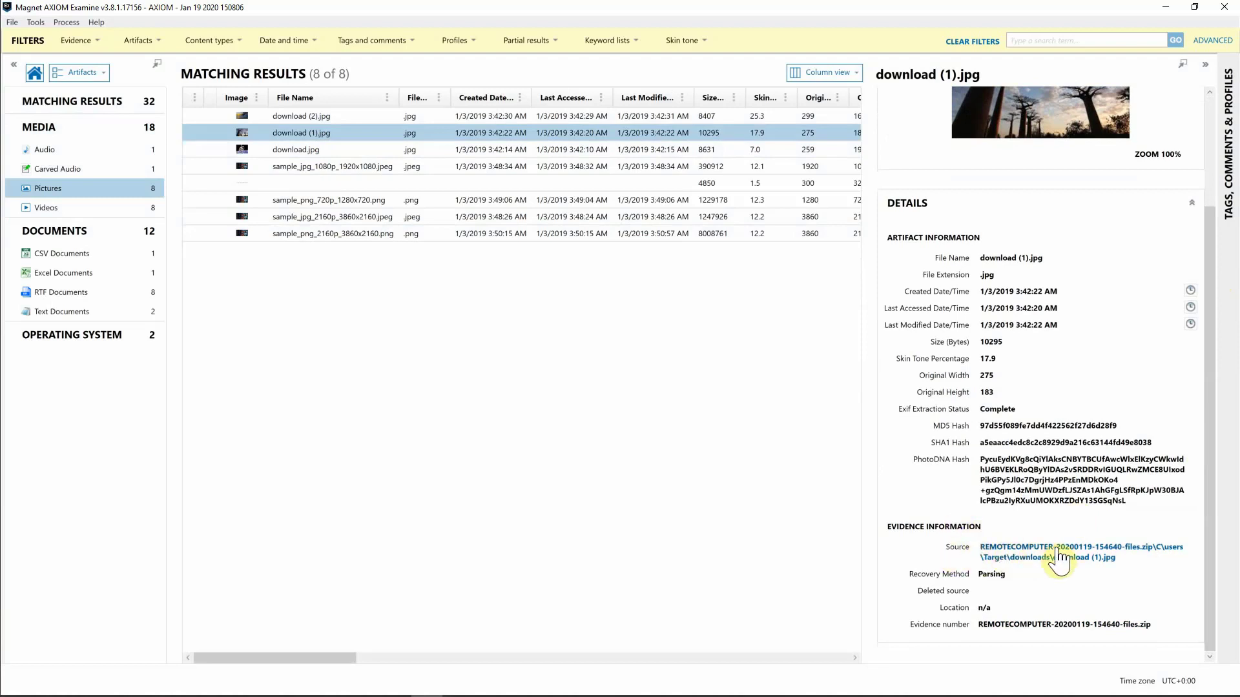